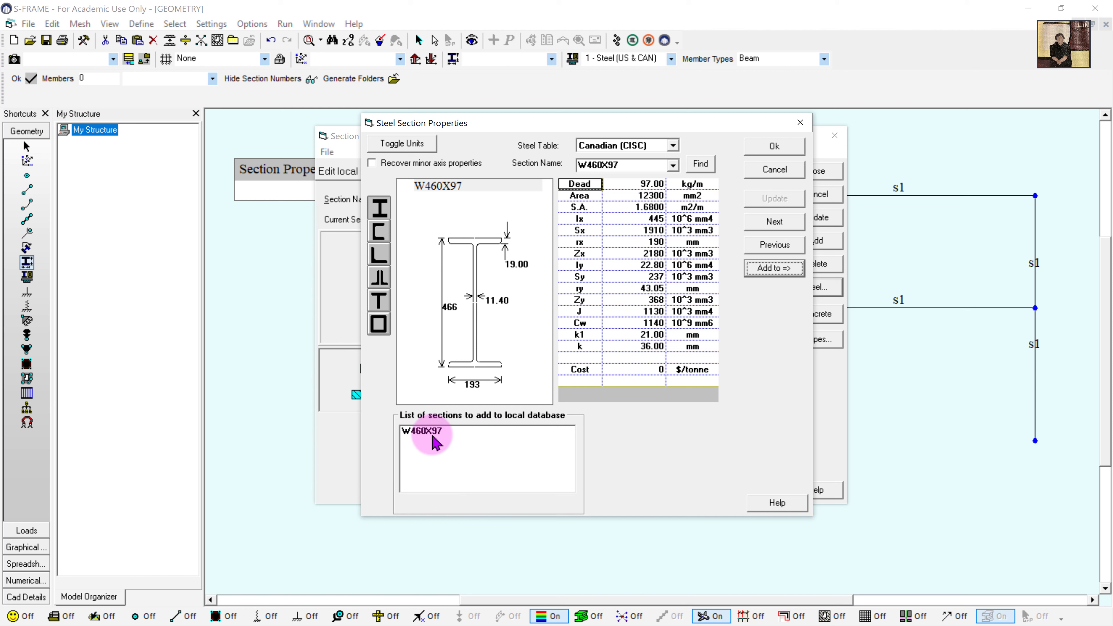
- Add the W310X97 steel section to the local section database as section 2
left_click(653, 165)
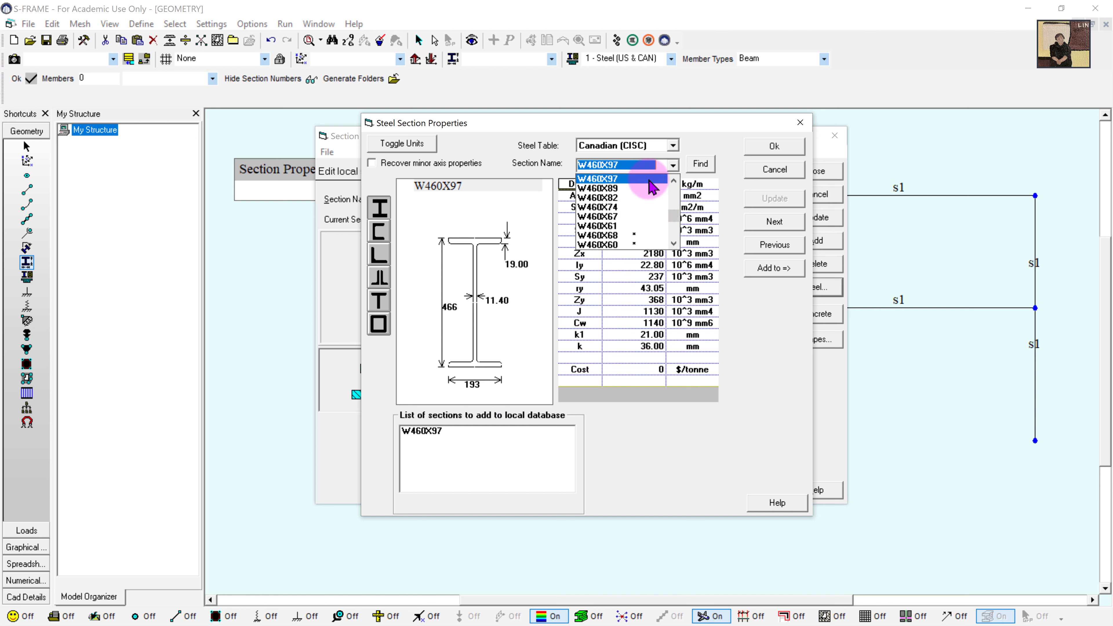
scroll(648, 193, "down", 7)
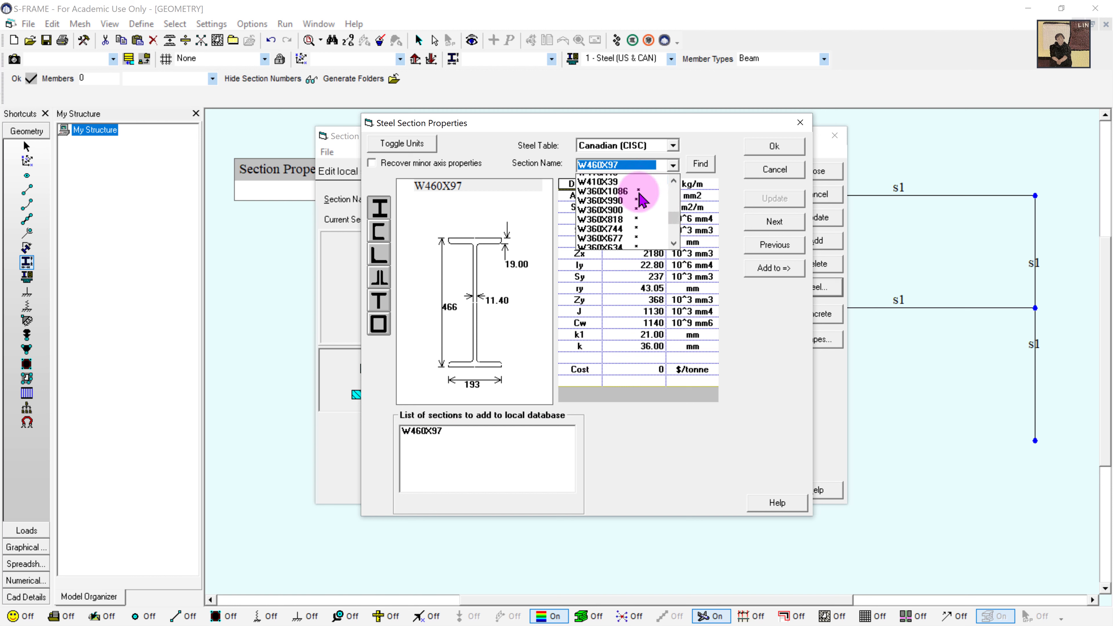
scroll(641, 201, "down", 7)
scroll(638, 205, "down", 7)
scroll(637, 206, "down", 5)
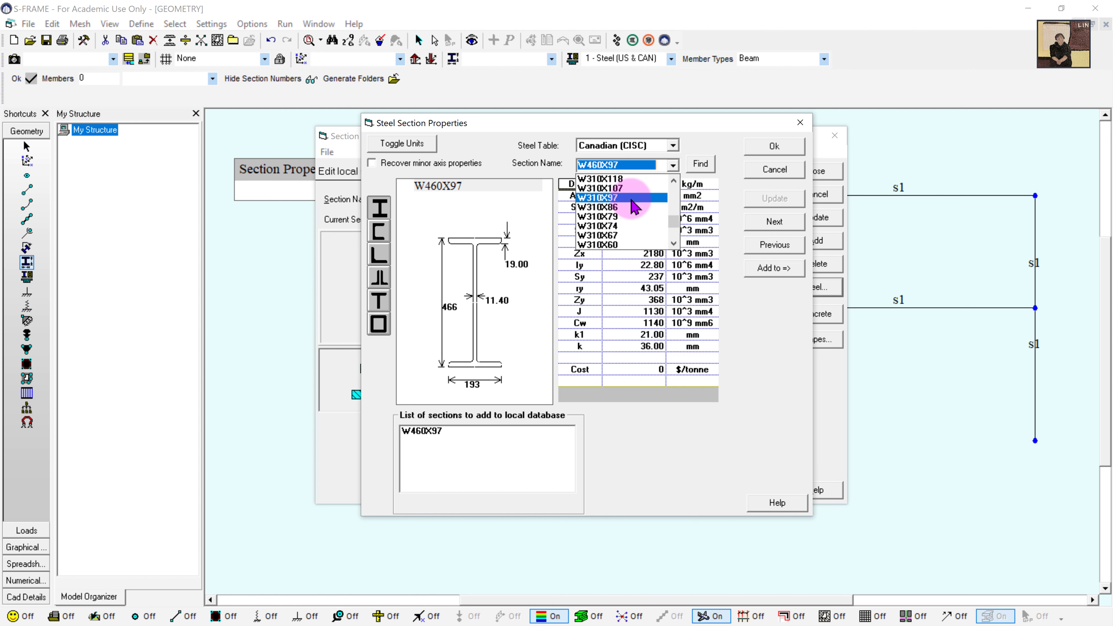
left_click(635, 198)
left_click(774, 268)
left_click(774, 146)
- Colour section 2 W310X97 cyan and close the section database
left_click(372, 251)
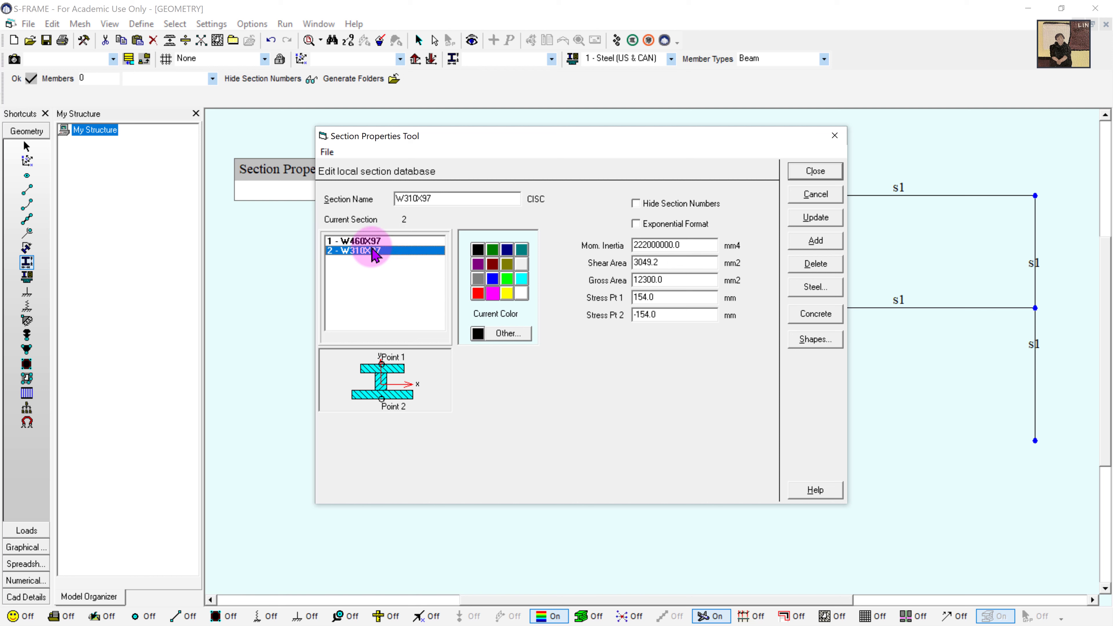
left_click(524, 279)
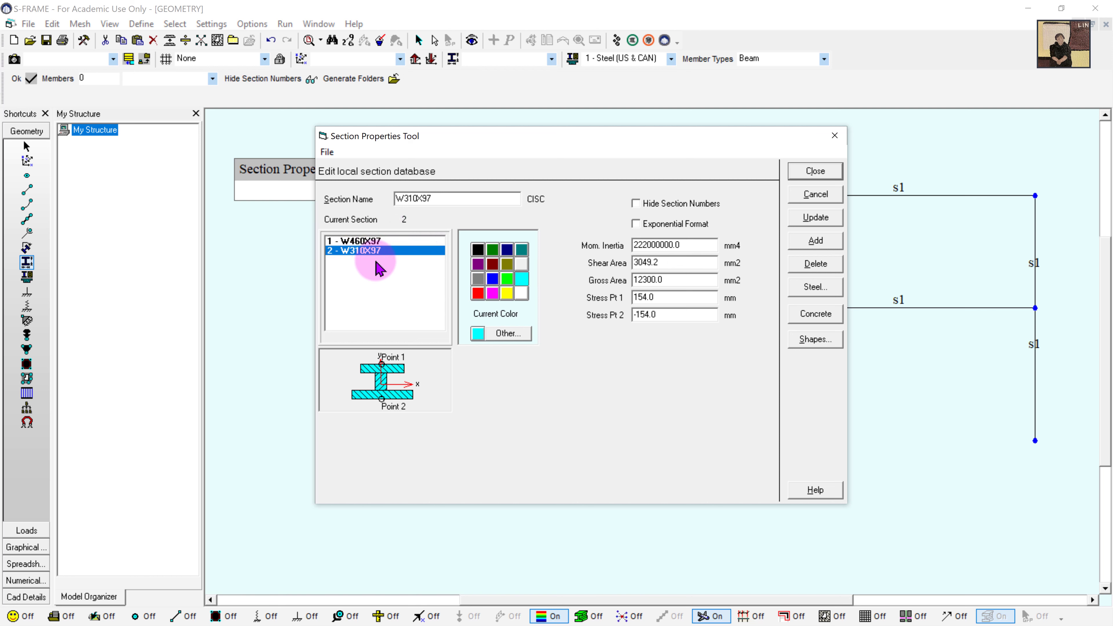
left_click(814, 172)
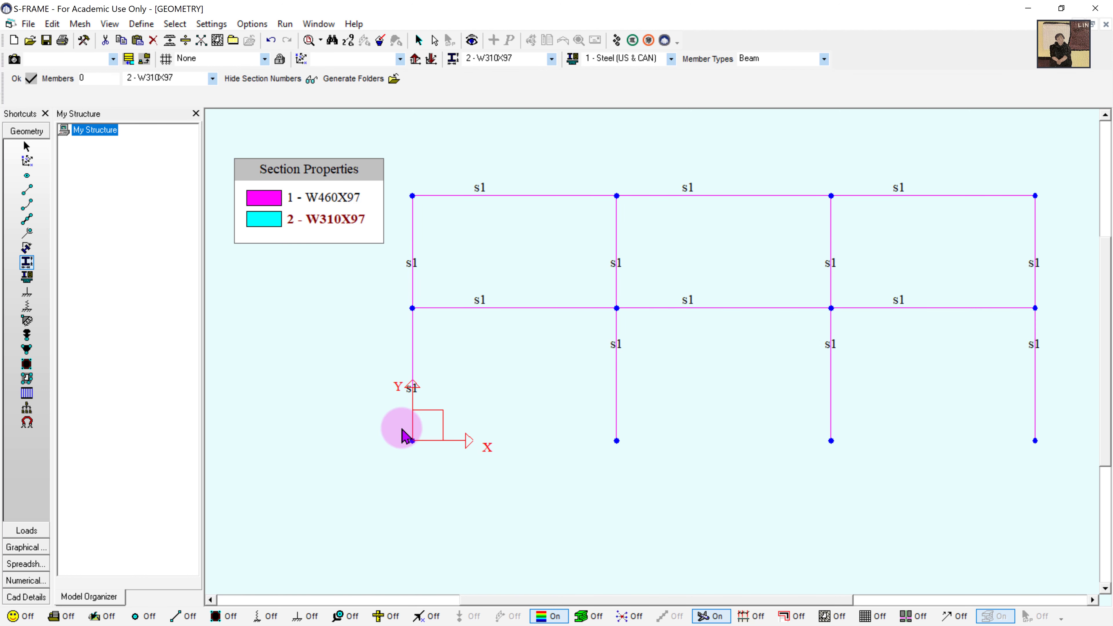
- Assign section s2 W310X97 to the upper and lower columns on the left, middle and right
left_click(412, 245)
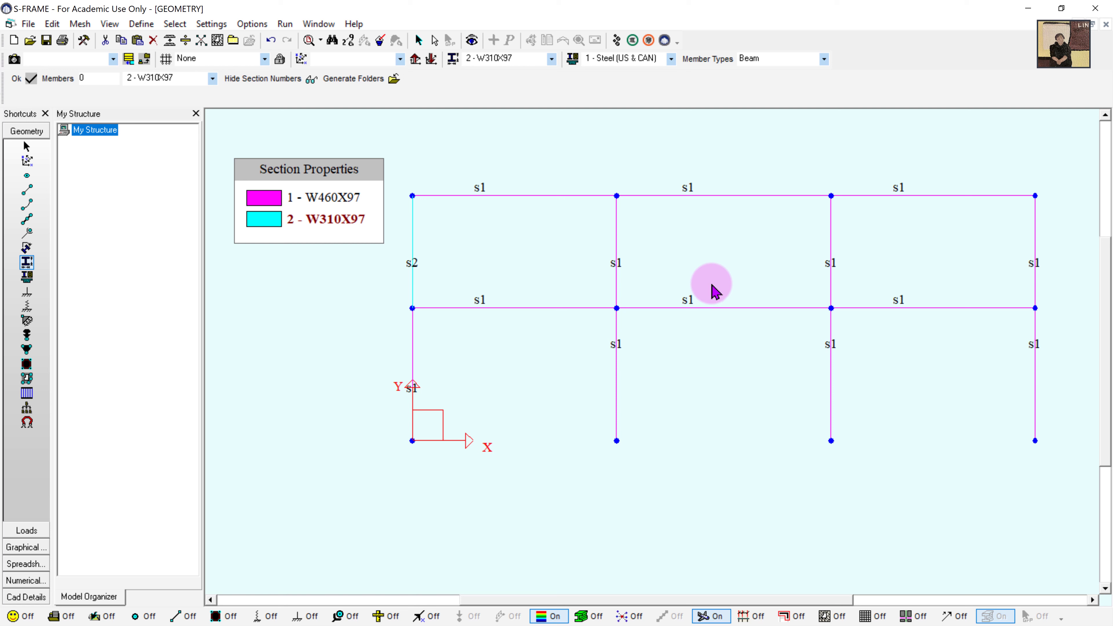
left_click_drag(588, 221, 563, 241)
left_click_drag(594, 287, 634, 460)
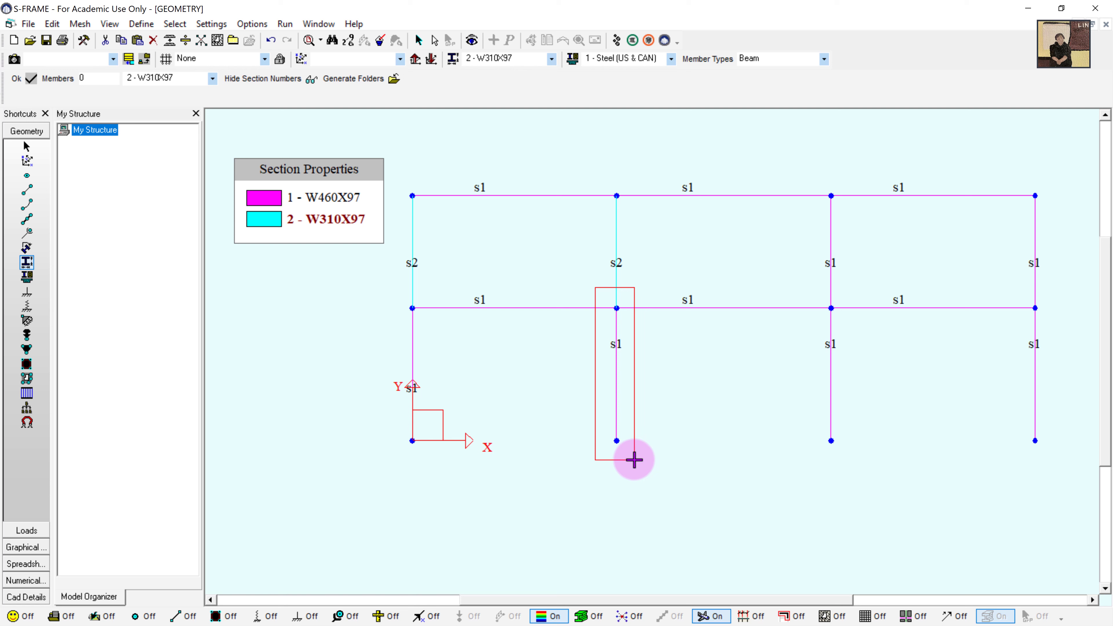
left_click_drag(634, 460, 634, 459)
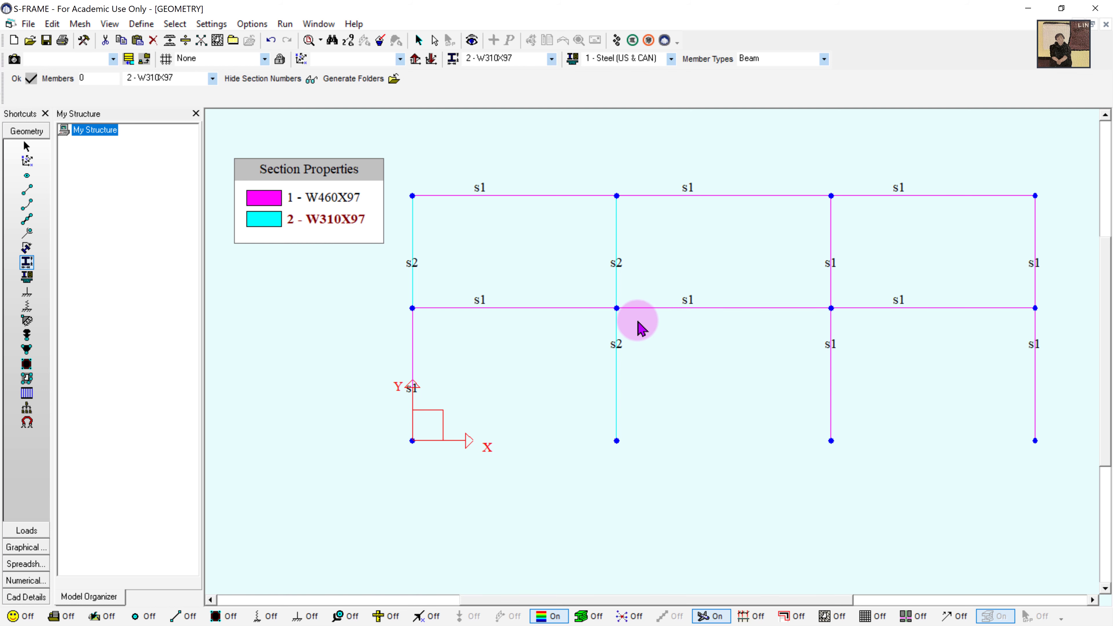
left_click_drag(1068, 392, 742, 360)
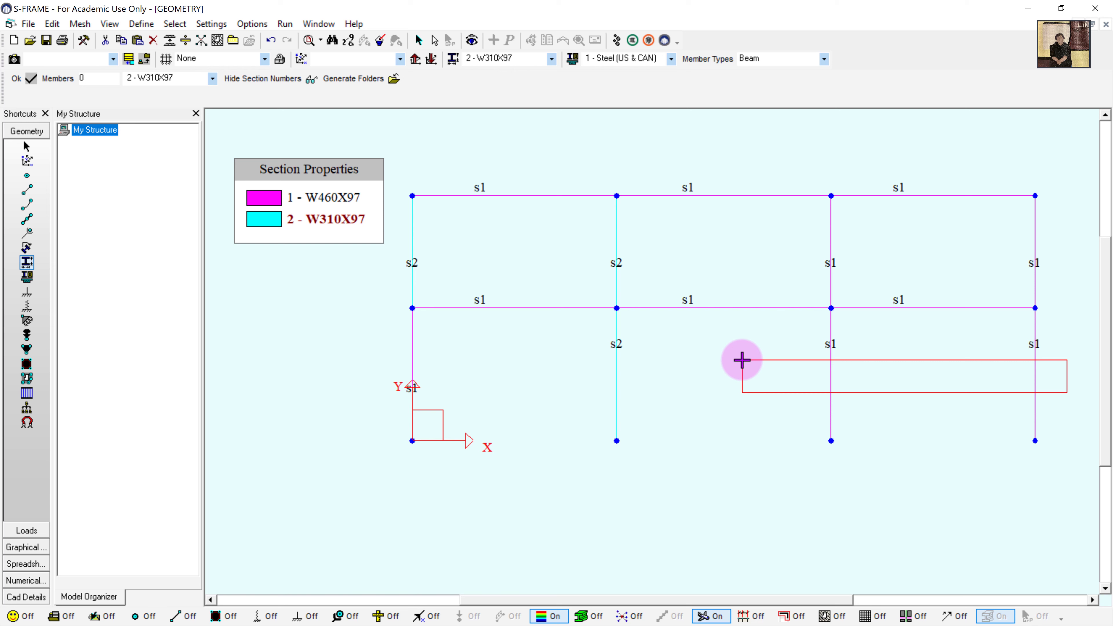
mouse_move(742, 360)
left_mouse_down()
mouse_move(768, 346)
mouse_move(763, 363)
left_mouse_up()
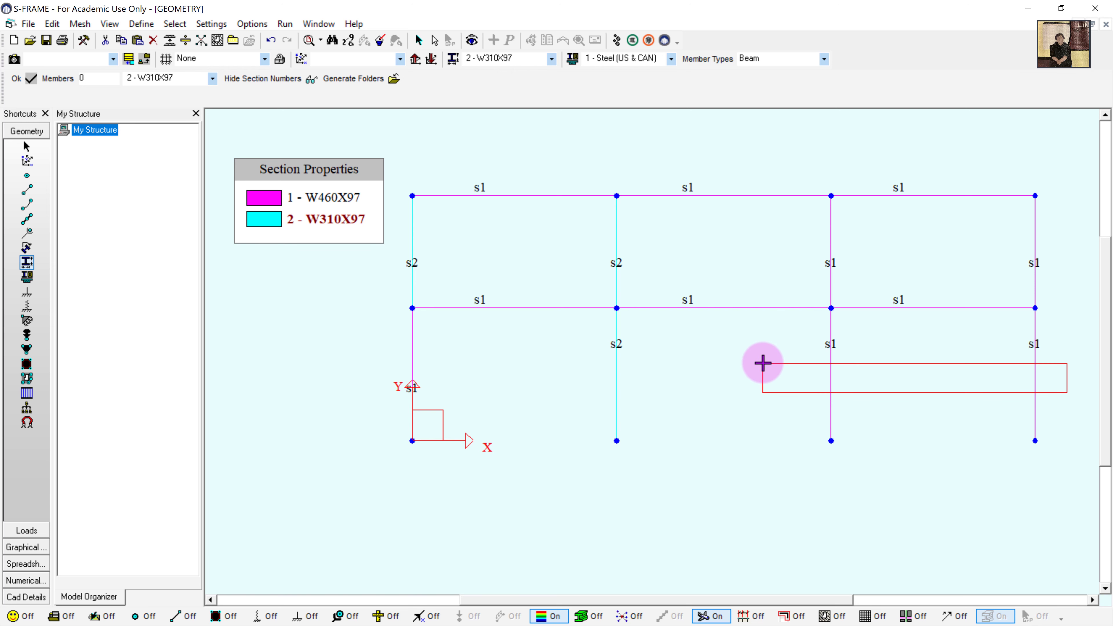
left_click_drag(763, 363, 763, 366)
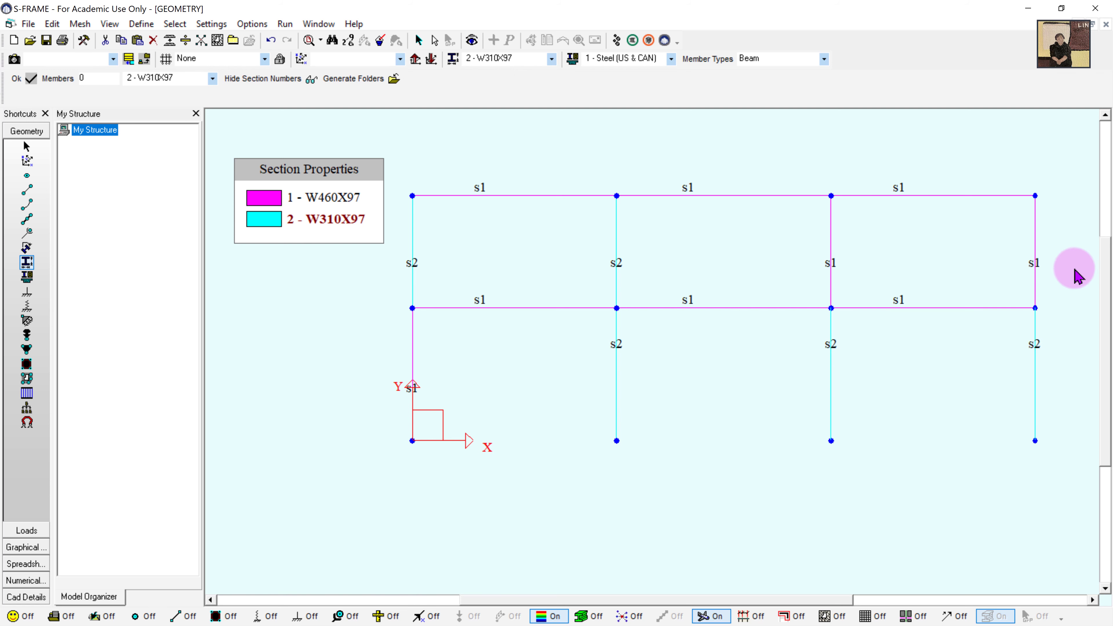
left_click_drag(1064, 280, 768, 241)
left_click_drag(484, 373, 349, 362)
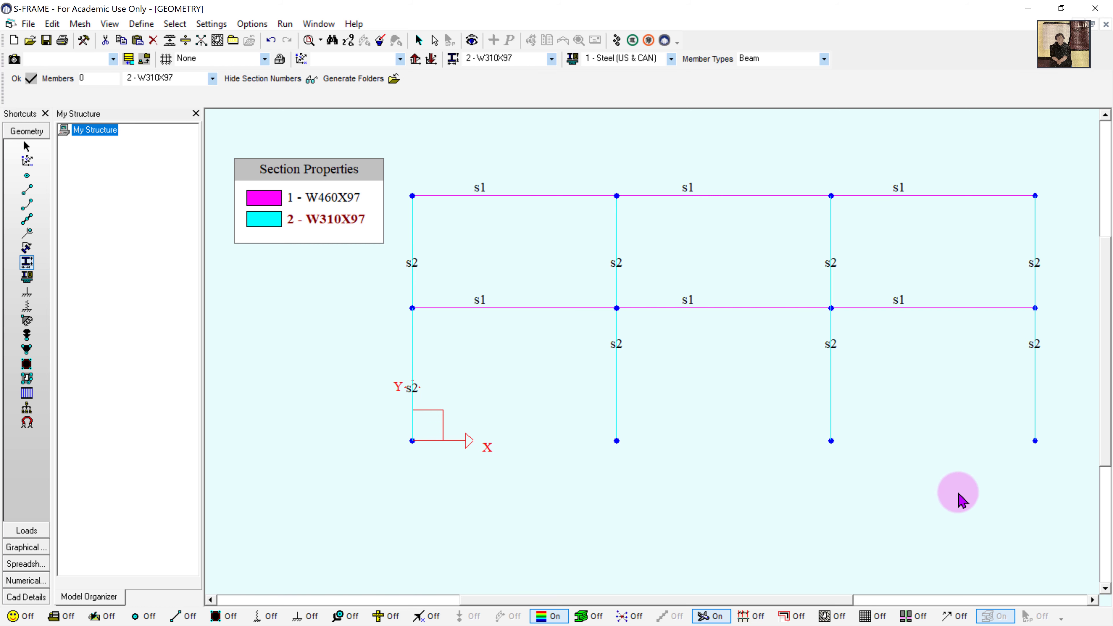
- Add pinned supports, with Rz released, at the bottom-left and bottom-right base joints
left_click(29, 293)
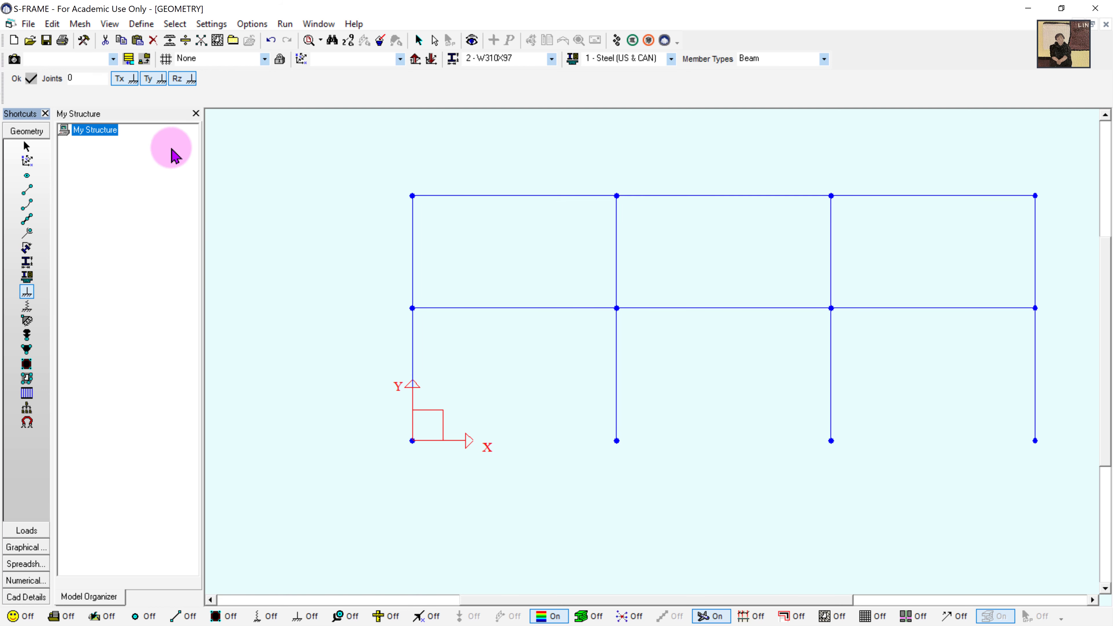
left_click(181, 79)
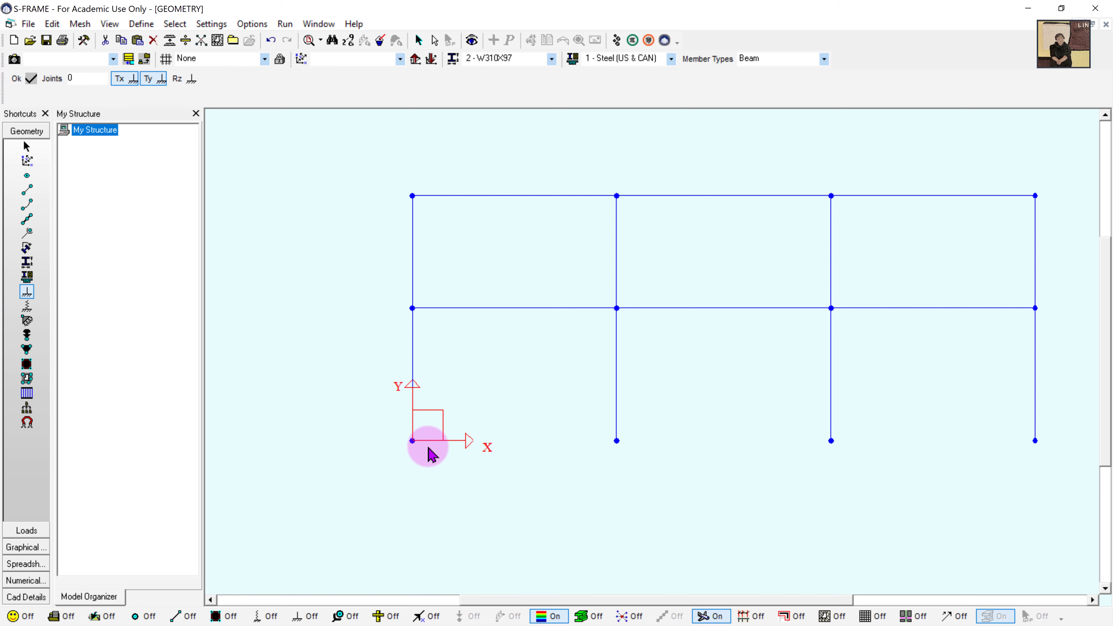
left_click(413, 442)
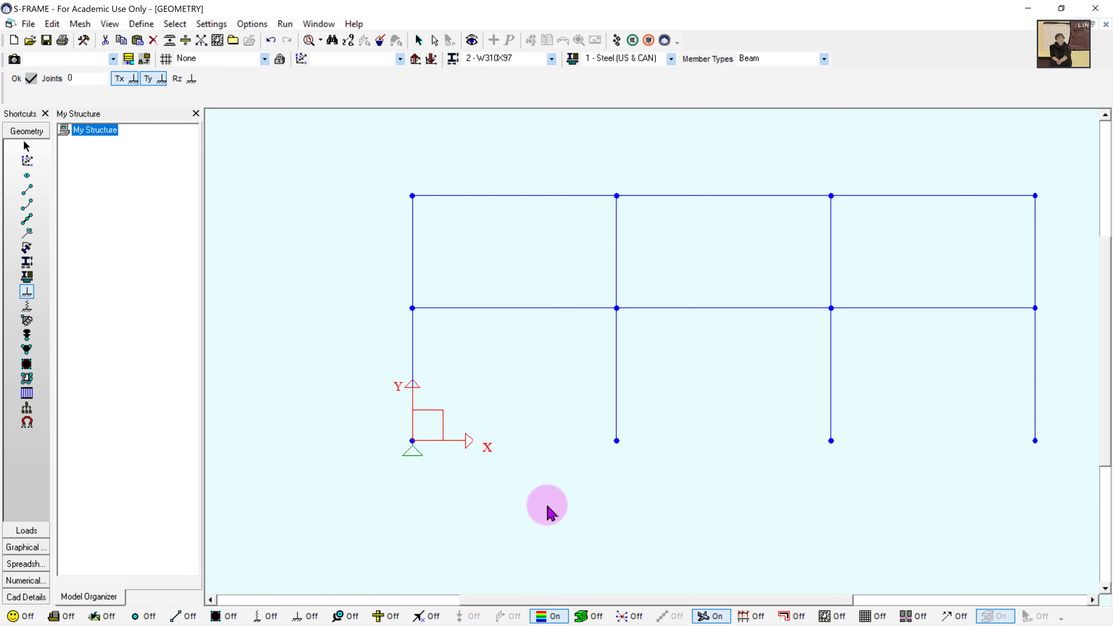
left_click_drag(1006, 421, 1066, 466)
- Add fixed supports, with Rz restrained, at the two middle base joints
left_click(182, 79)
left_click_drag(583, 419, 861, 467)
left_click(309, 40)
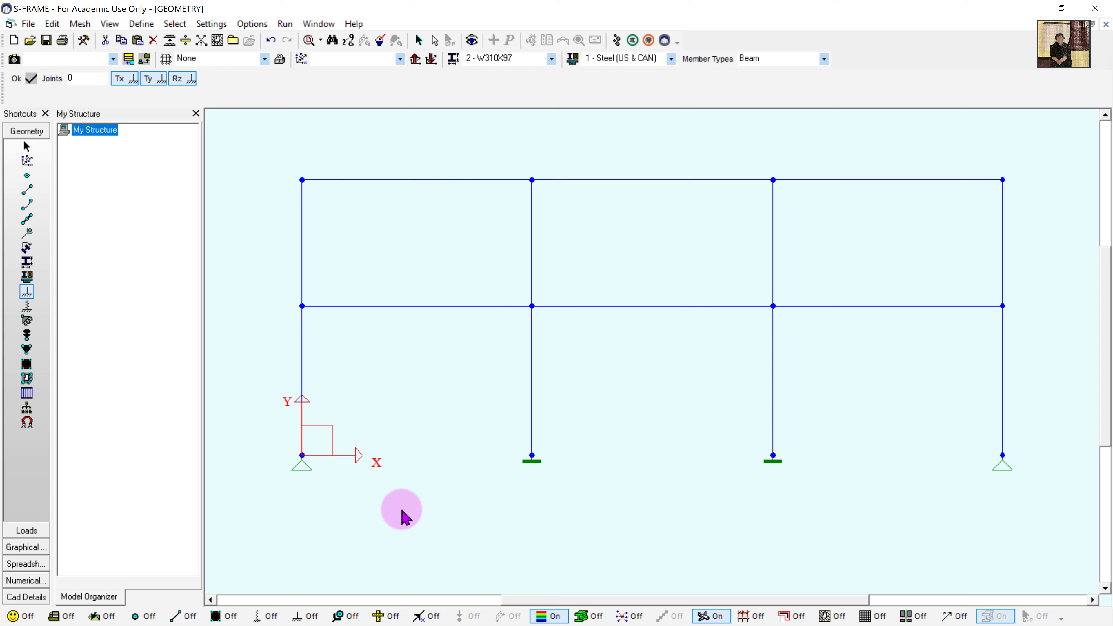
- Turn on the support and member end-release displays in the status bar
left_click(26, 190)
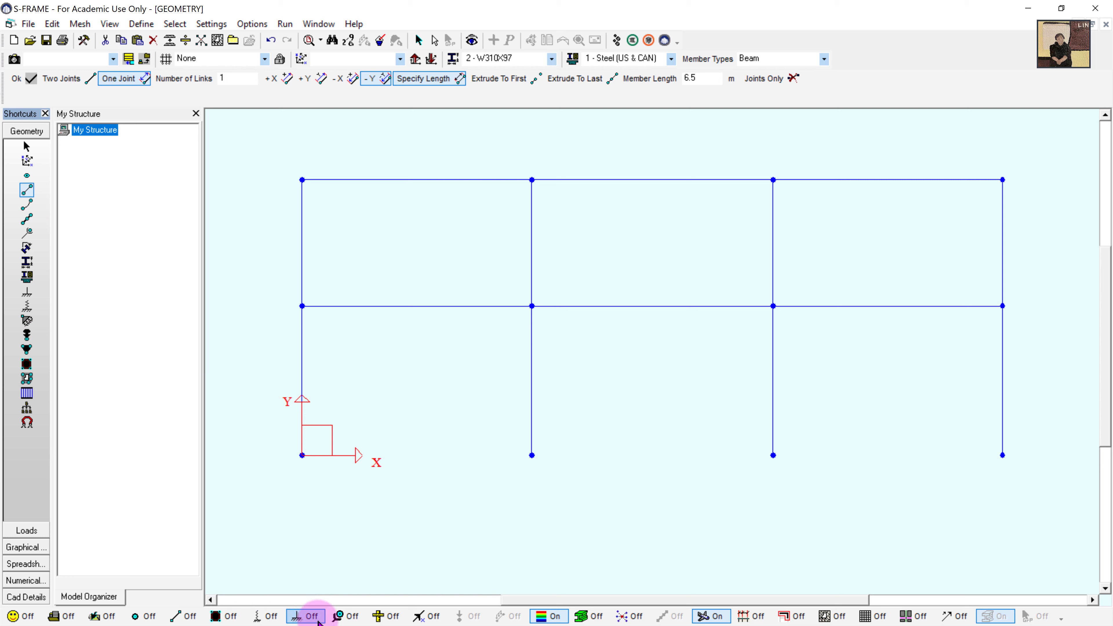
left_click(308, 616)
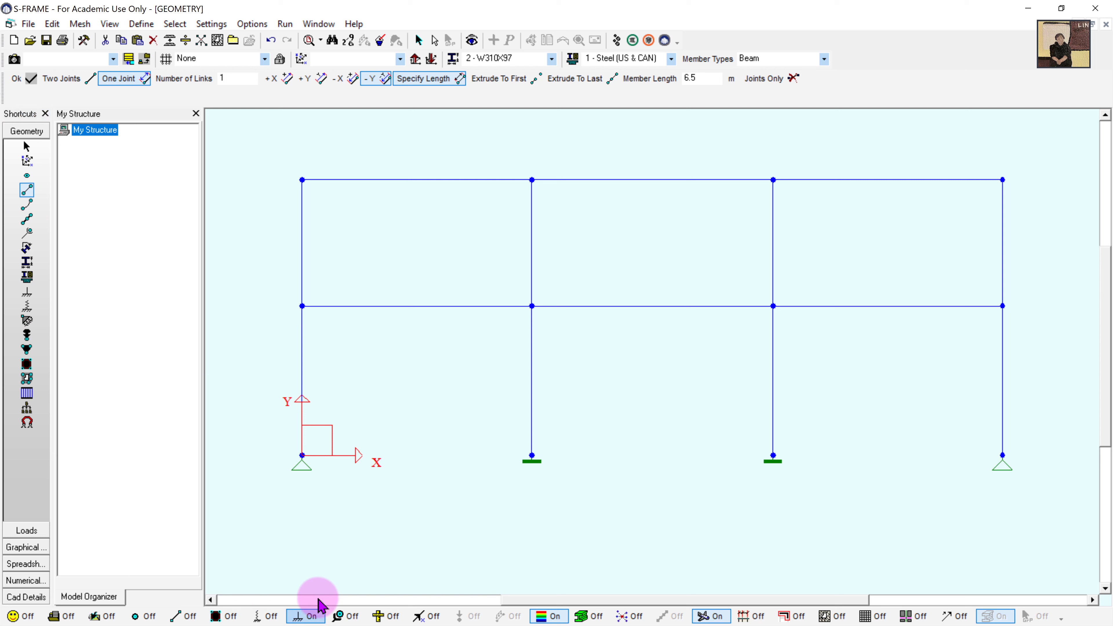
left_click(344, 617)
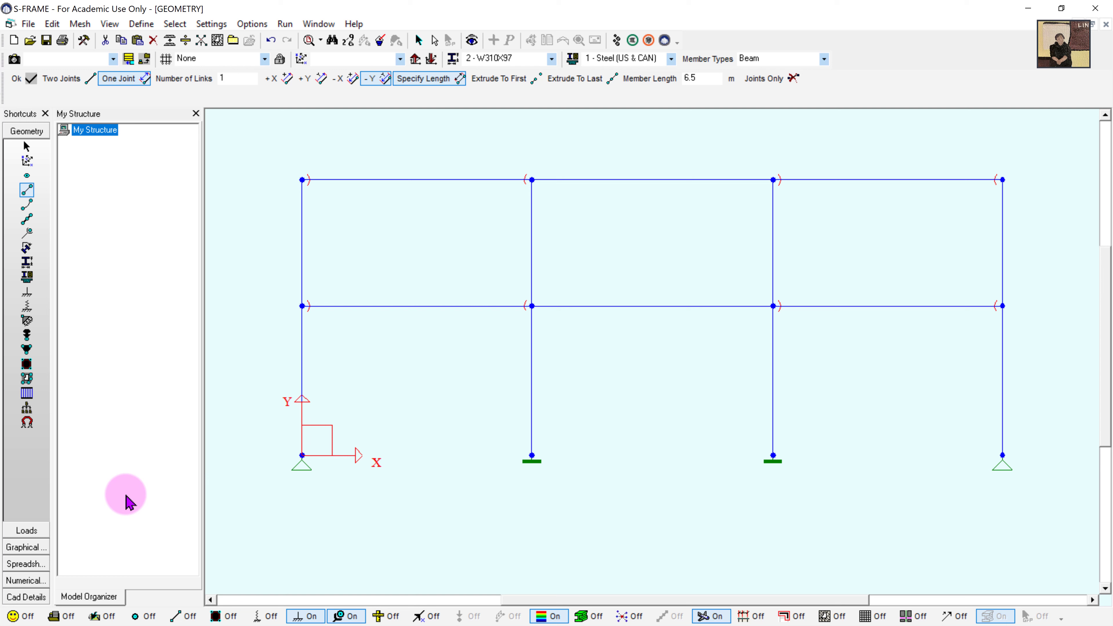
- In Loads mode, create a new load case described as 'Gravity'
left_click(25, 531)
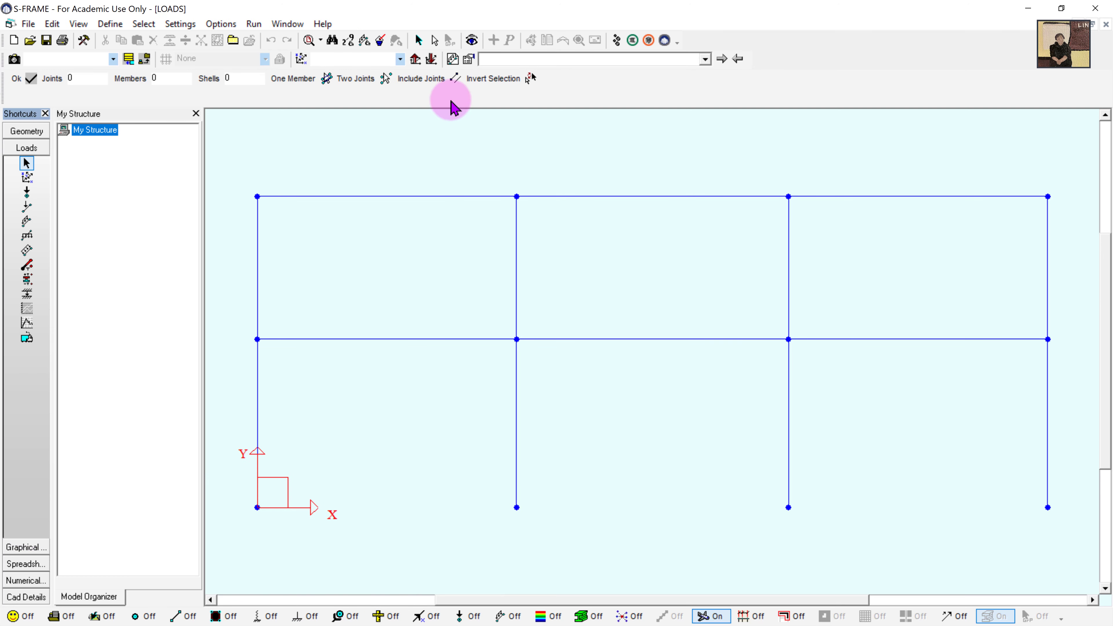
left_click(452, 58)
type("Gravity")
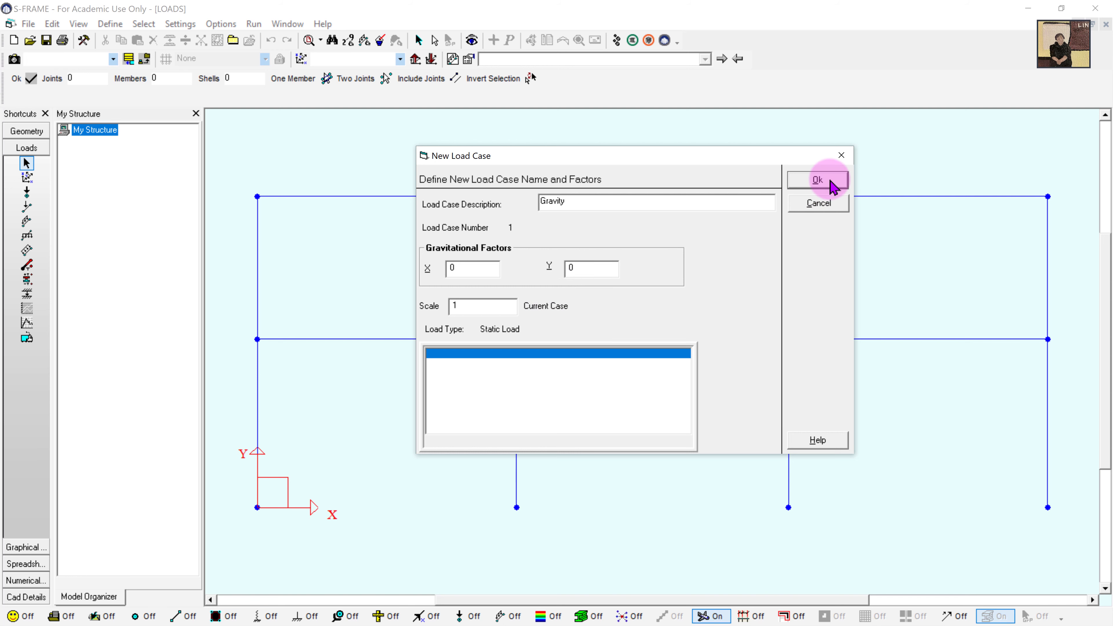
left_click(831, 186)
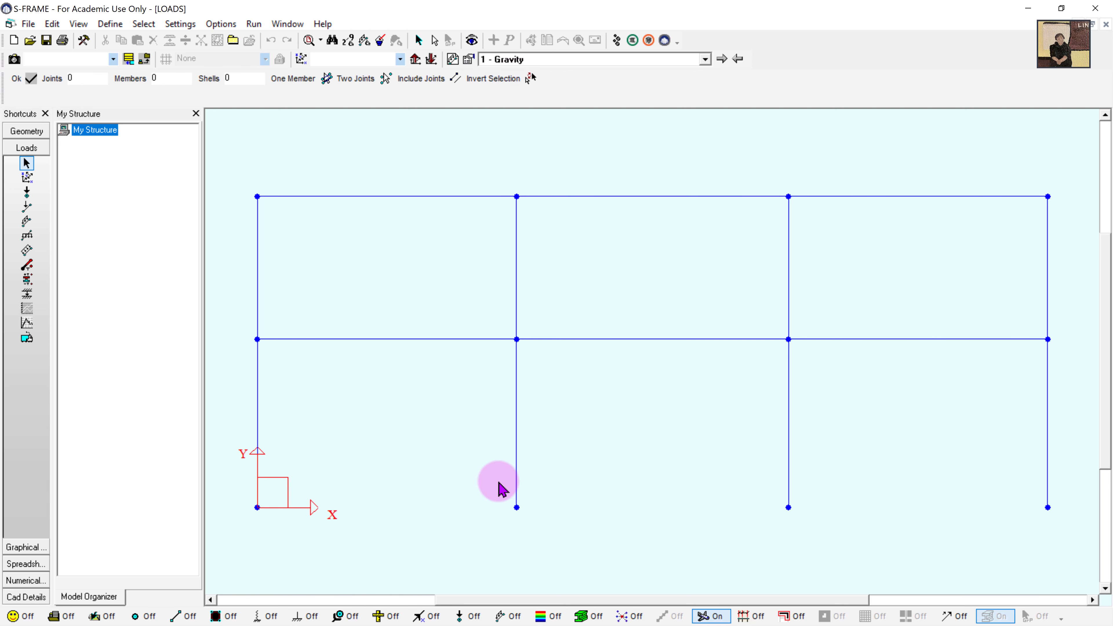
- Show supports and member end releases in the loads view and choose member distributed loads
left_click(305, 617)
left_click(346, 616)
left_click(27, 221)
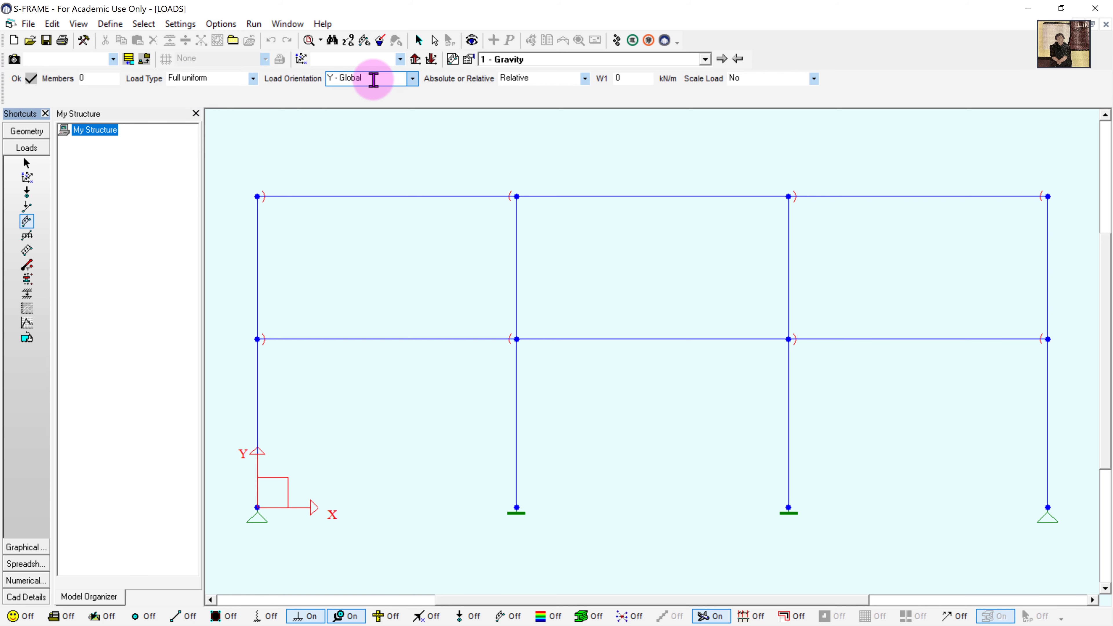
- Apply a -55 kN/m full uniform load to the lower left, middle and right beams
left_click(636, 84)
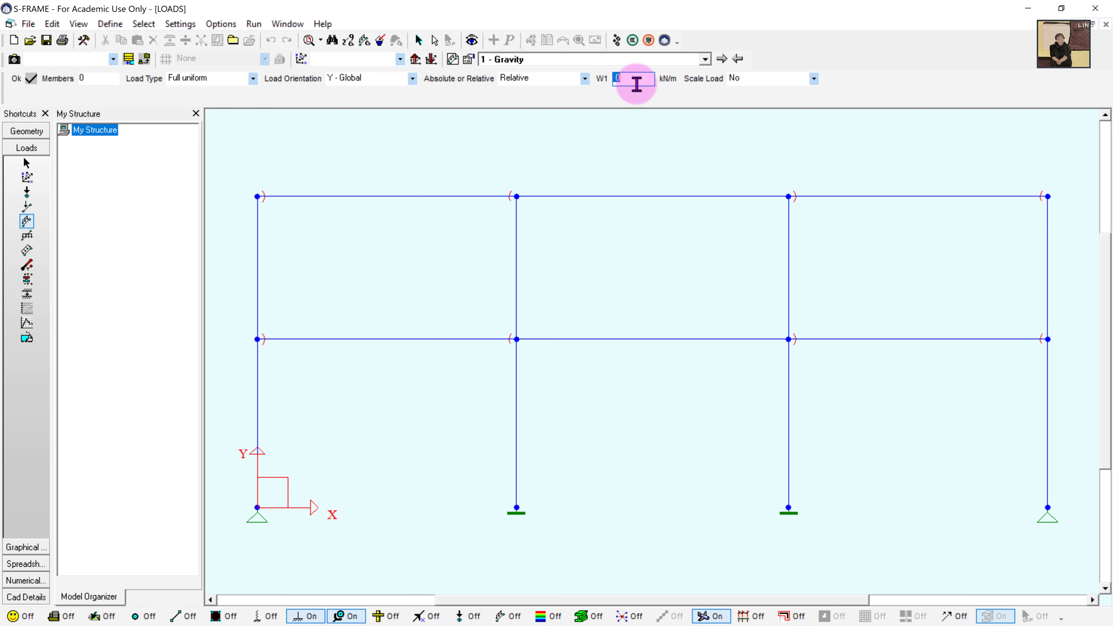
type("-55")
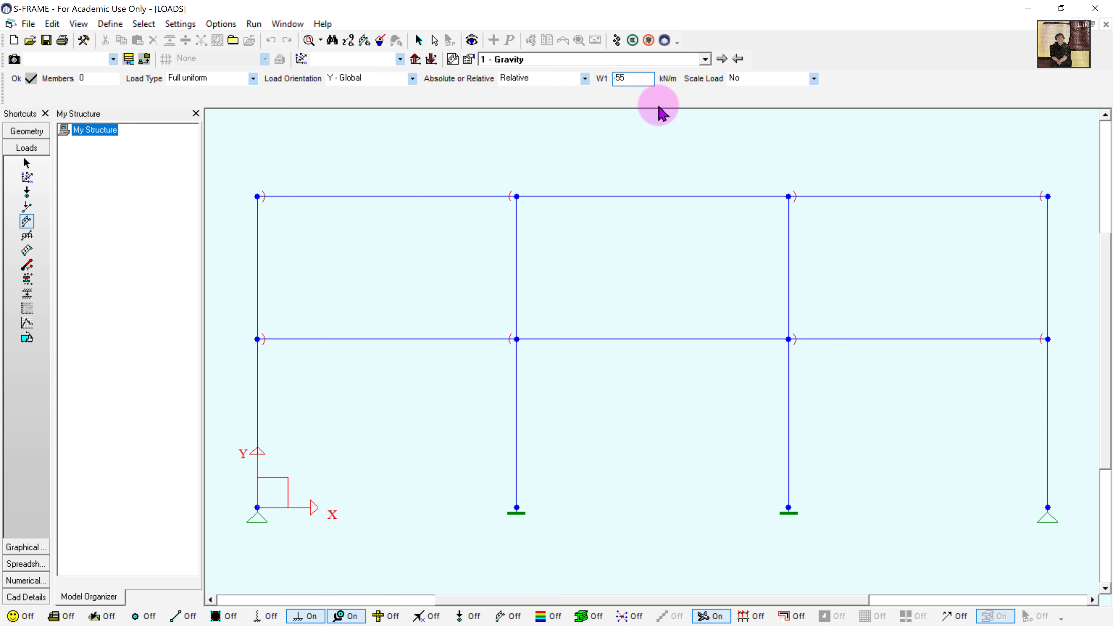
left_click(31, 78)
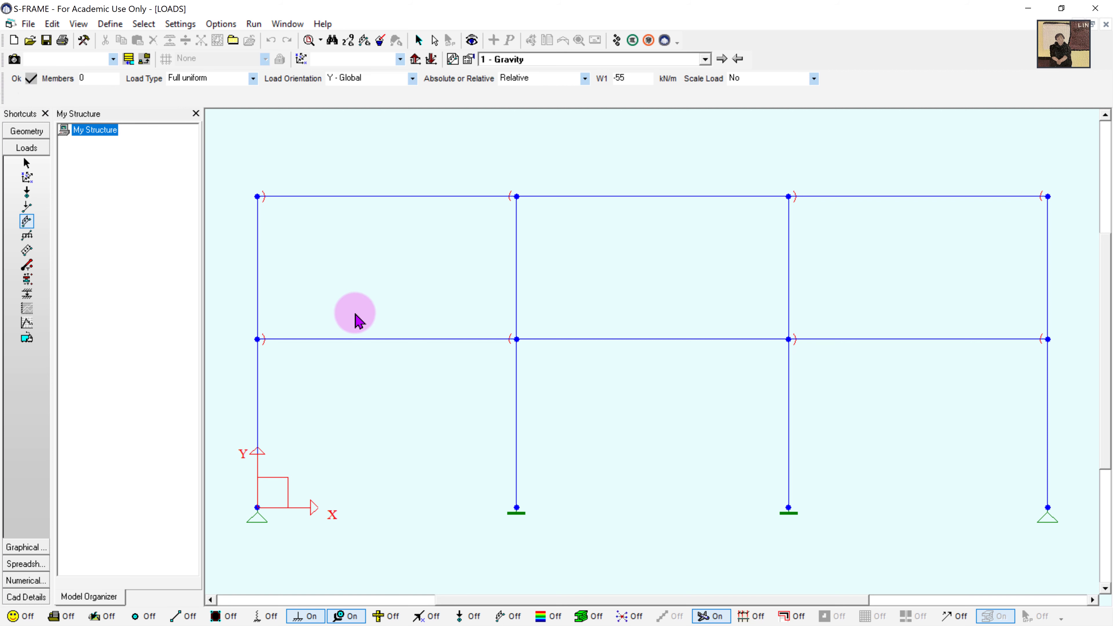
left_click(434, 340)
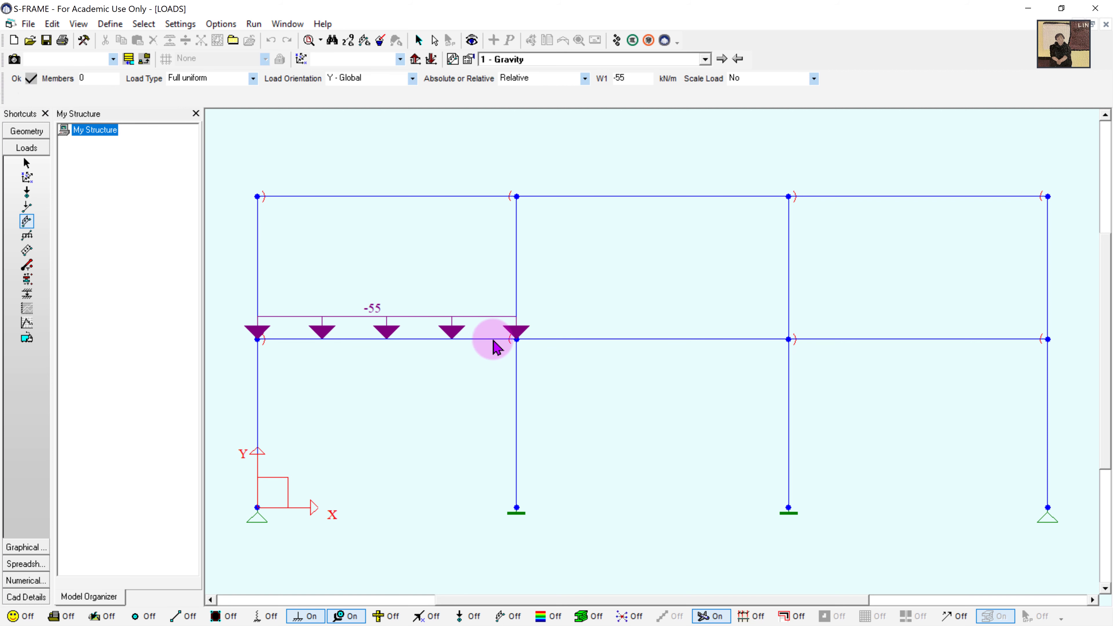
left_click(650, 339)
left_click(817, 339)
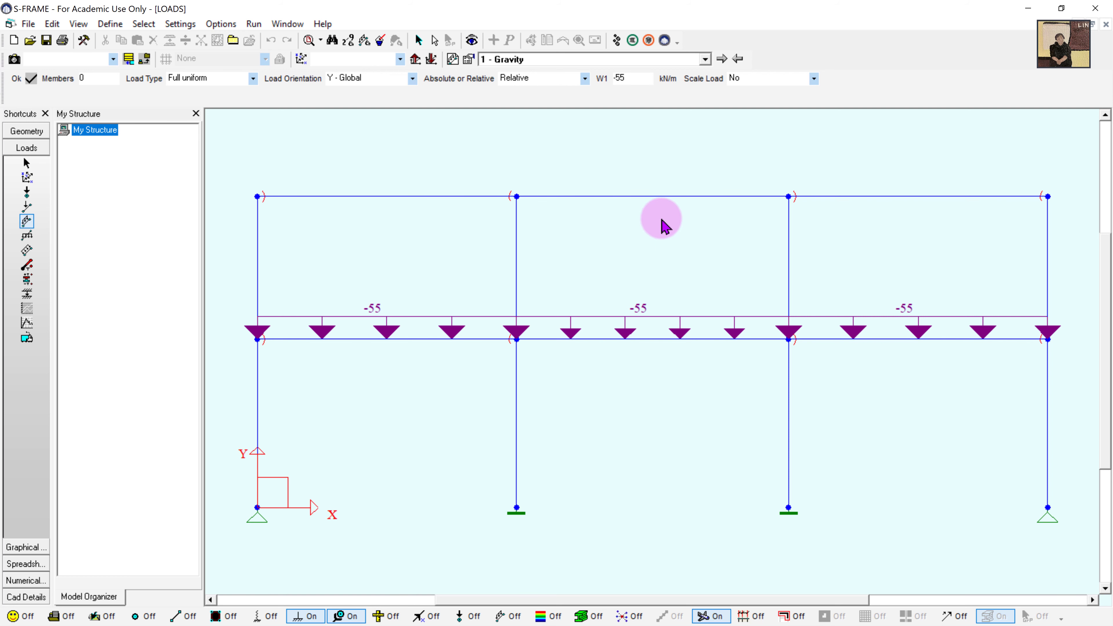
- Apply a -45 kN/m full uniform load to the upper left, middle and right beams
double_click(639, 82)
type("-45")
left_click(438, 196)
left_click(719, 197)
left_click(861, 197)
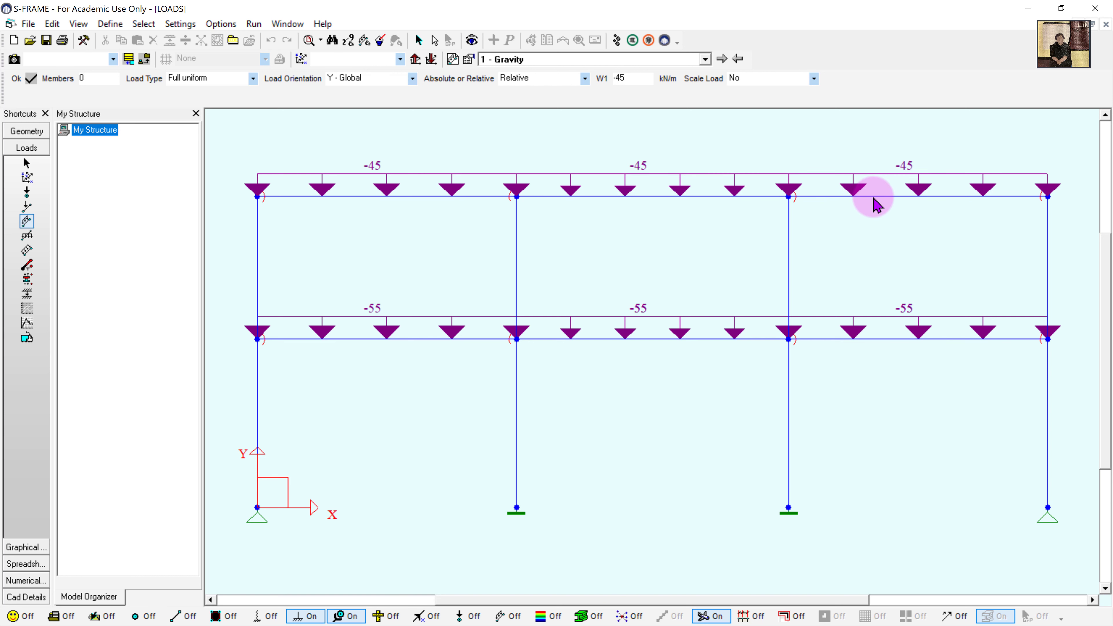
scroll(809, 206, "down", 1)
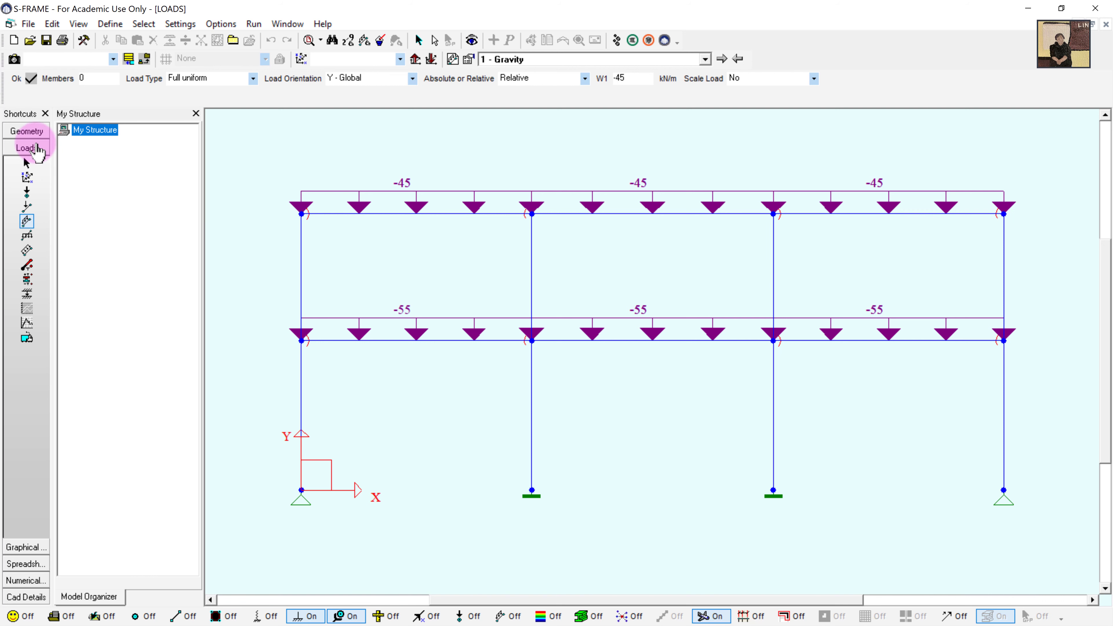
- In Geometry mode, add Tx-only supports, with Ty and Rz freed, to the right-hand floor and roof joints
left_click(33, 134)
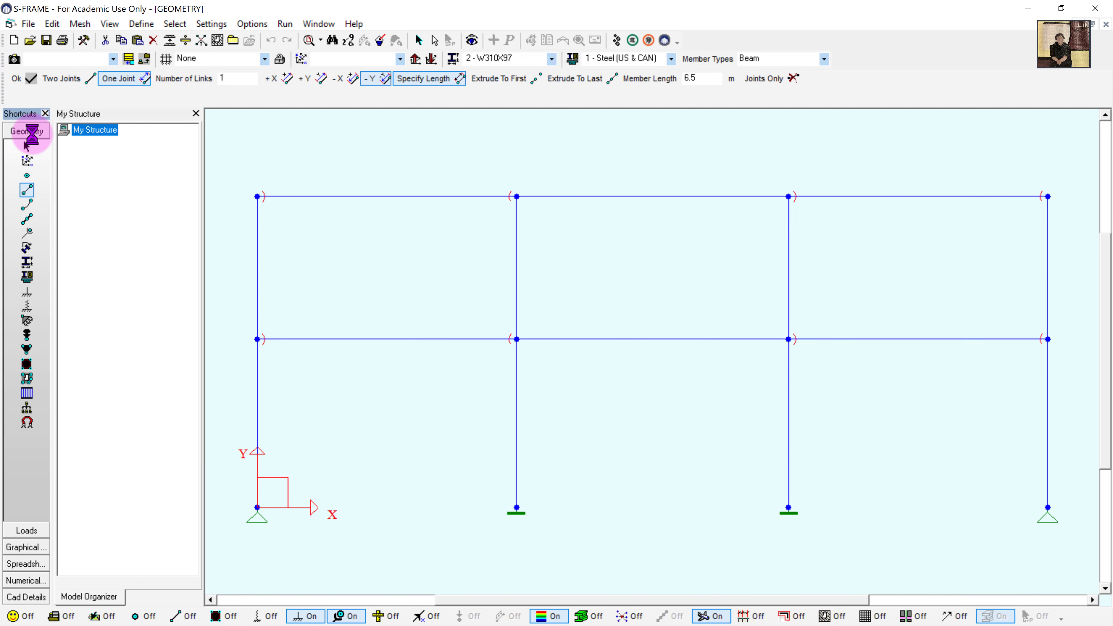
left_click(28, 294)
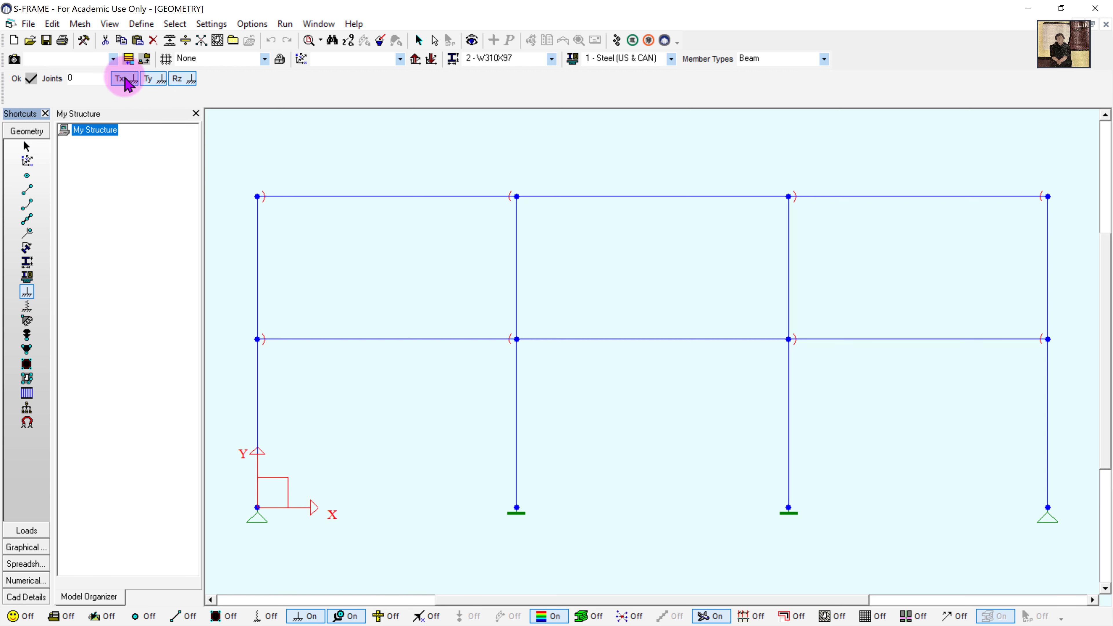
left_click(152, 80)
left_click(194, 81)
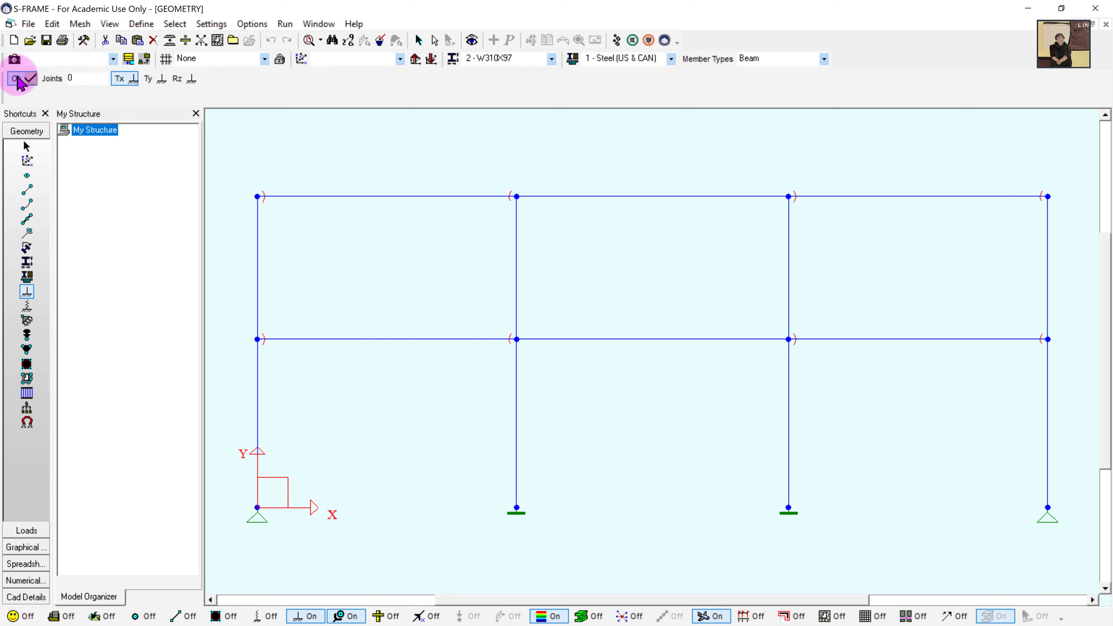
left_click_drag(1018, 176, 1065, 349)
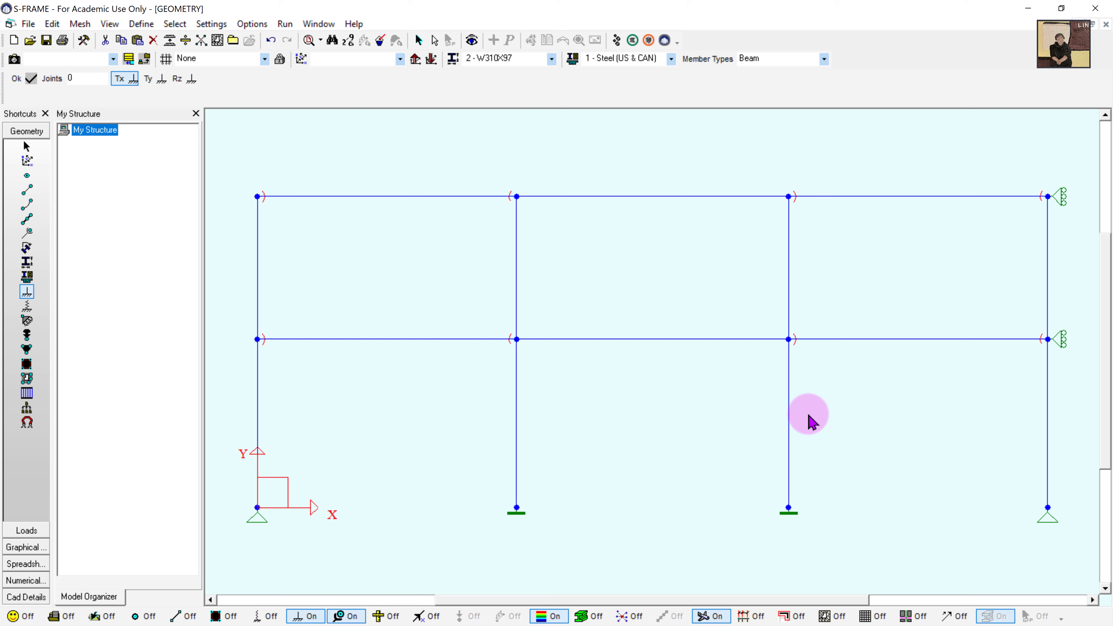
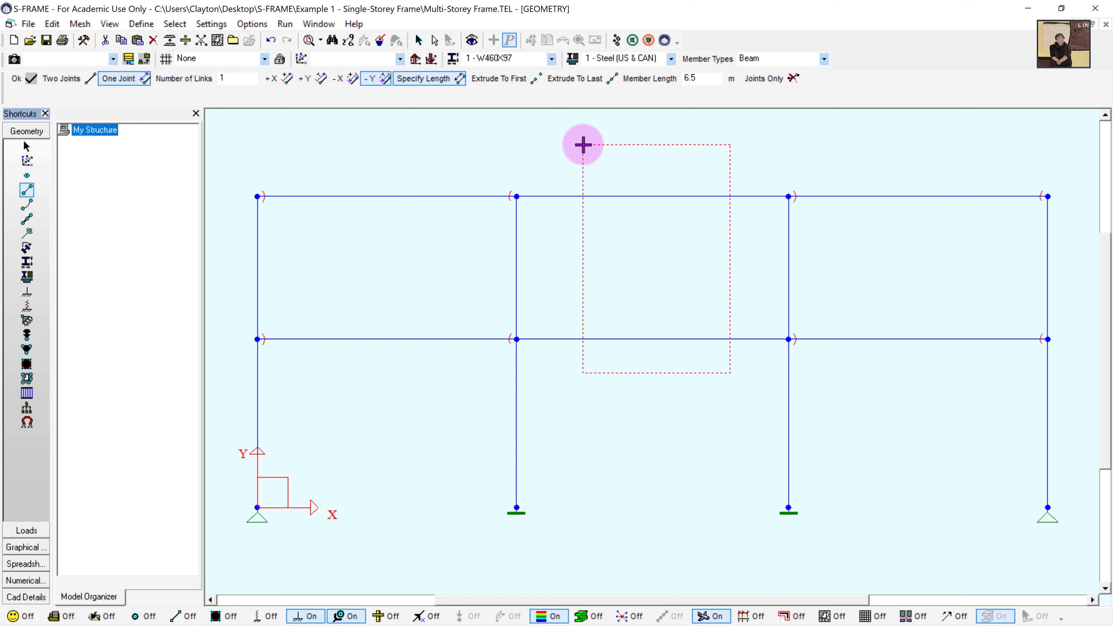
- Replace both middle-bay beams with pairs of 5.25 m beams extruded in +X on each storey
key("Delete")
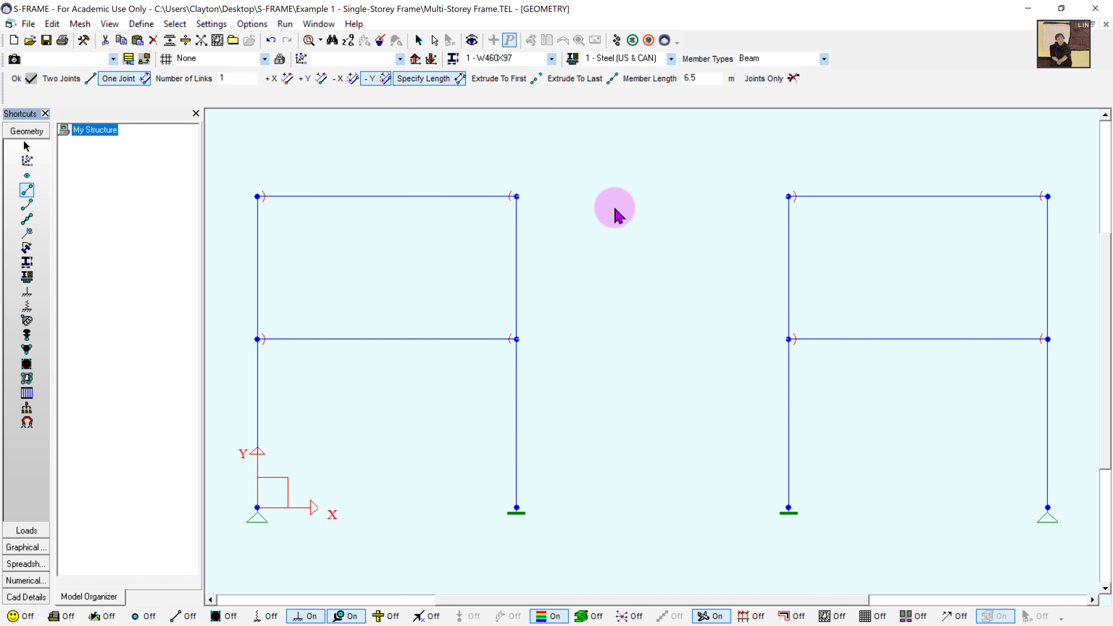
left_click(278, 78)
double_click(690, 78)
type("5.25")
left_click(517, 196)
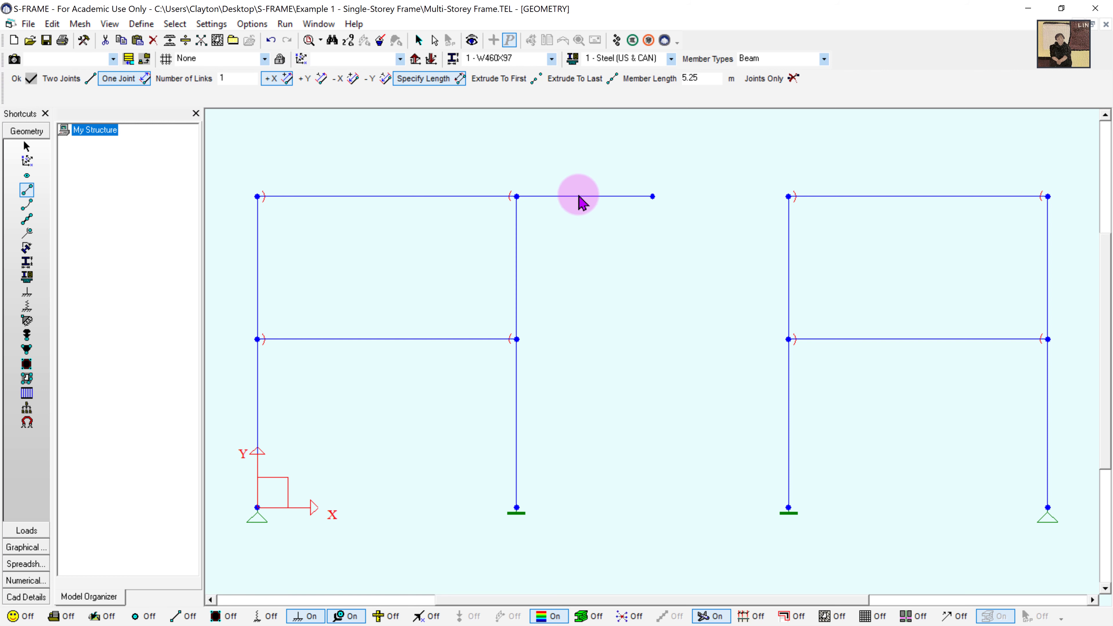
left_click(652, 197)
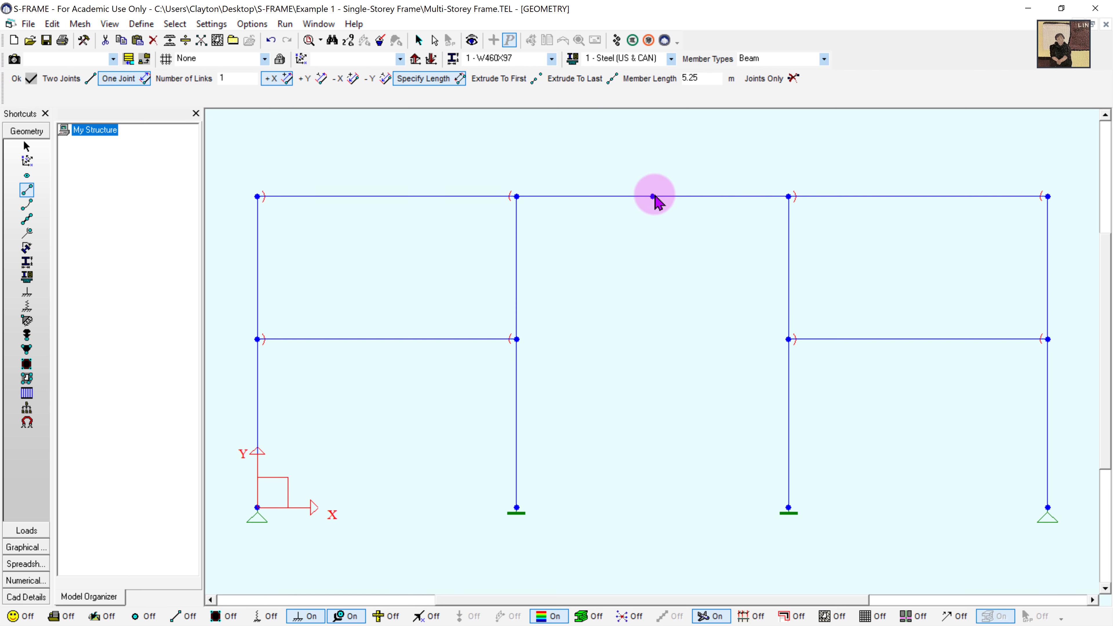
left_click(517, 339)
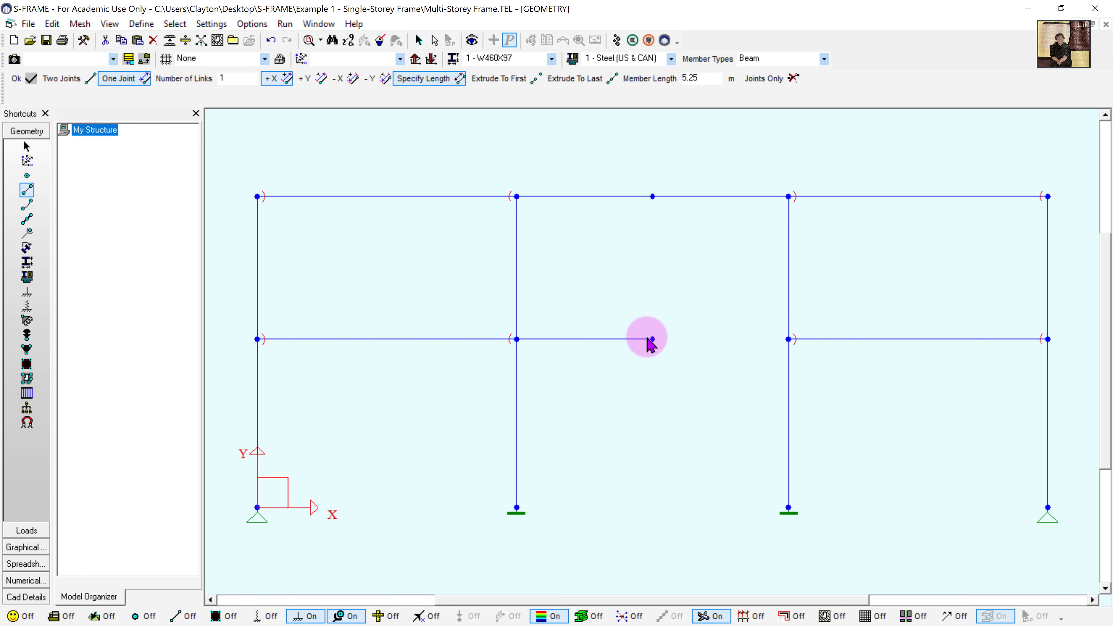
left_click(652, 340)
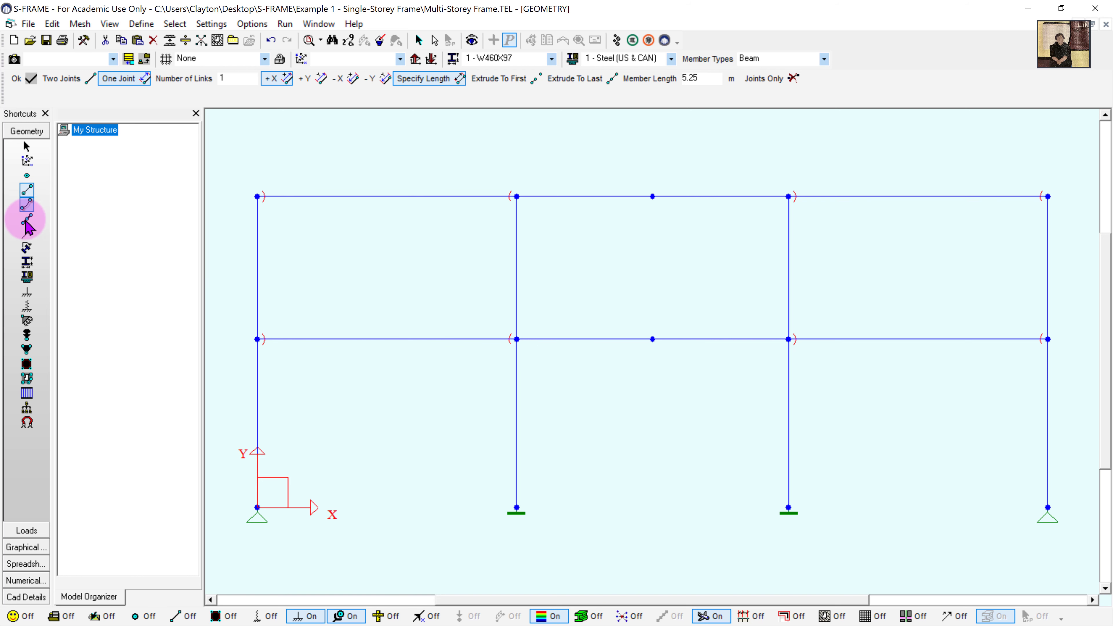
- Label members by section (W460X97 beams, W310X97 columns) and go to the Case 1 Gravity loads
left_click(26, 261)
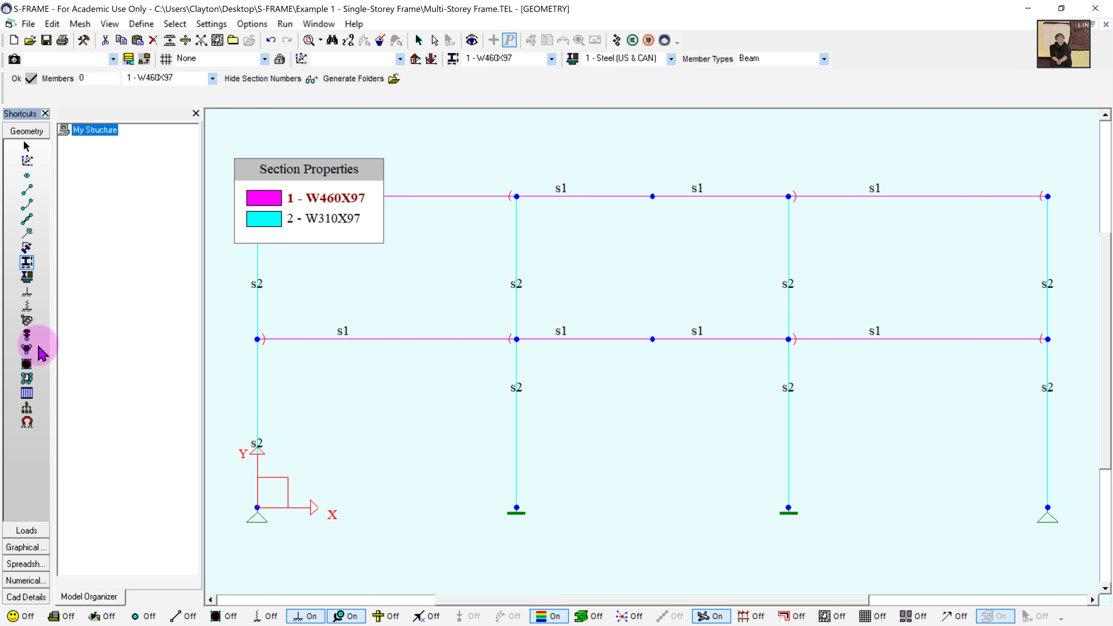
left_click(26, 531)
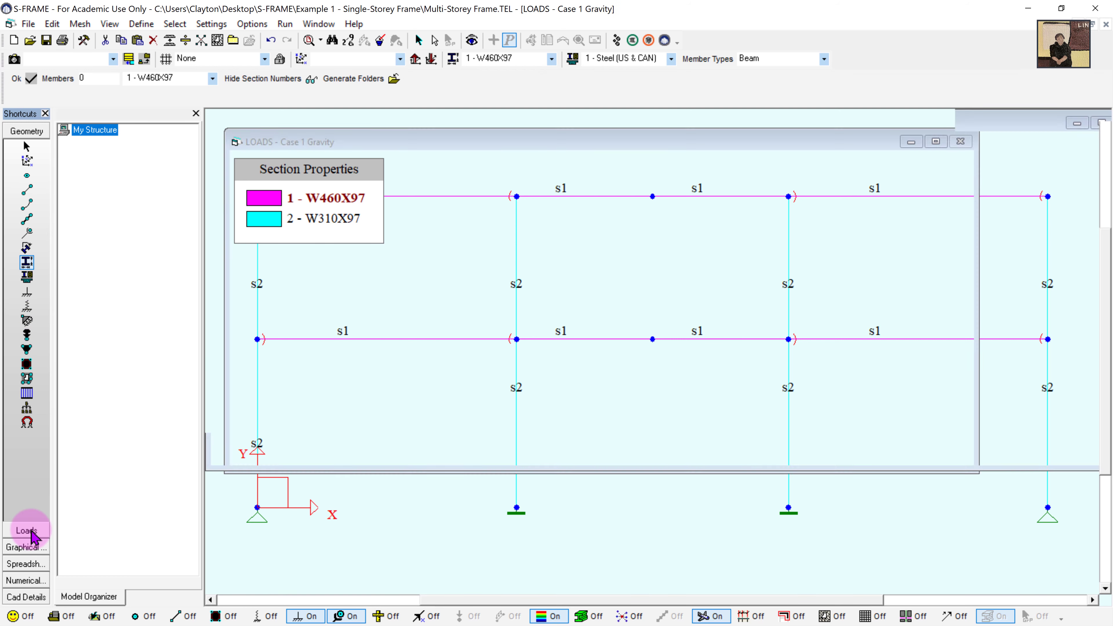
- Load the middle roof beams at -45 kN/m and both middle floor beam halves at -55 kN/m
left_click(696, 214)
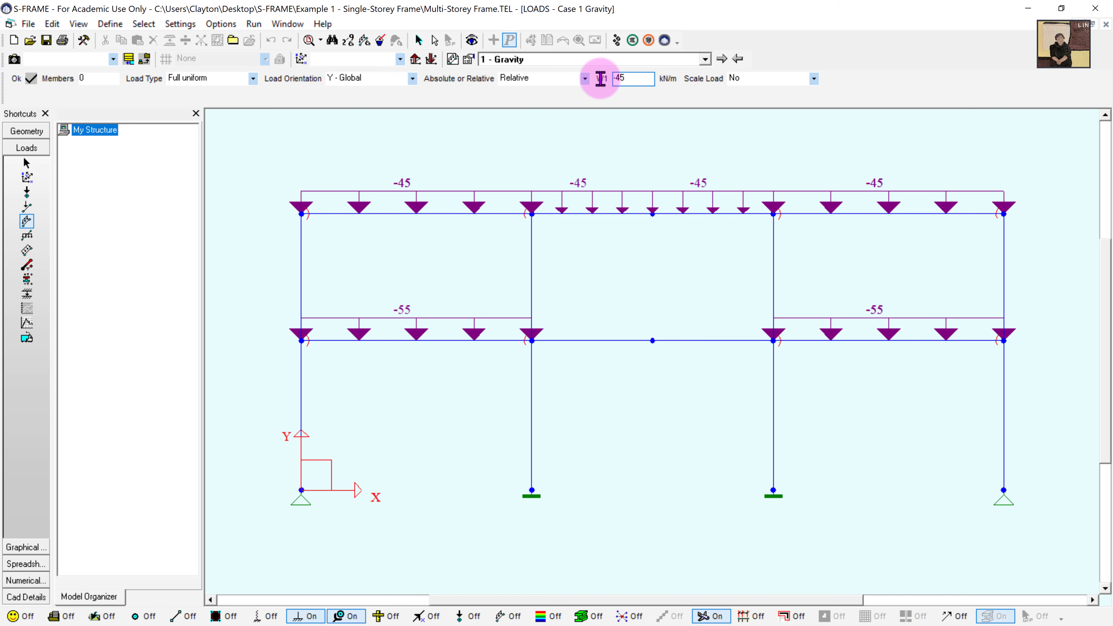
double_click(629, 78)
type("-55")
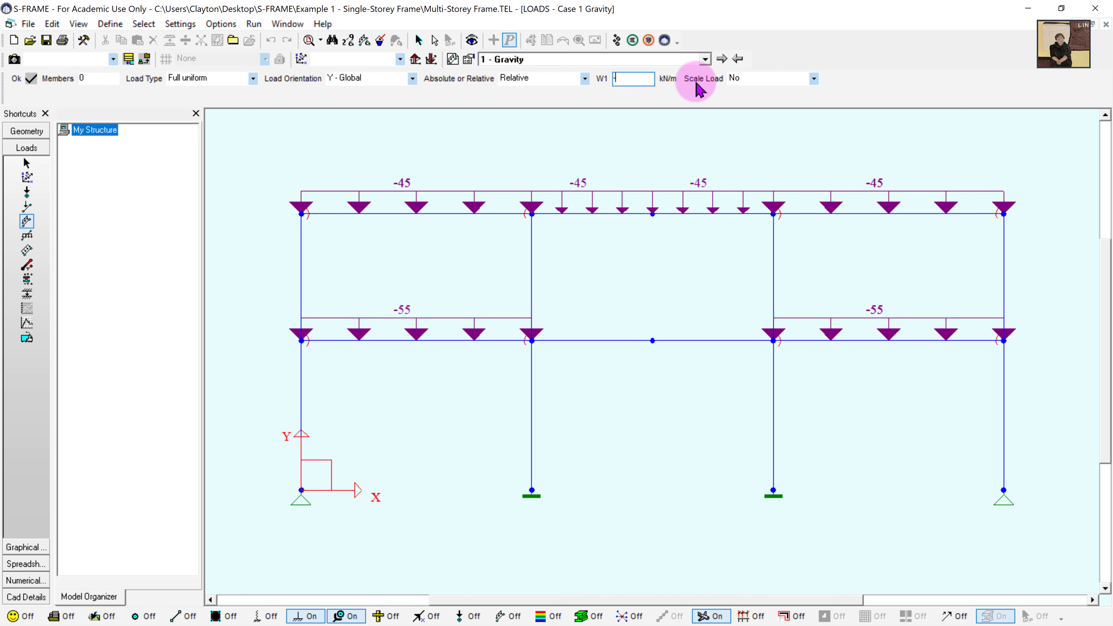
left_click(13, 78)
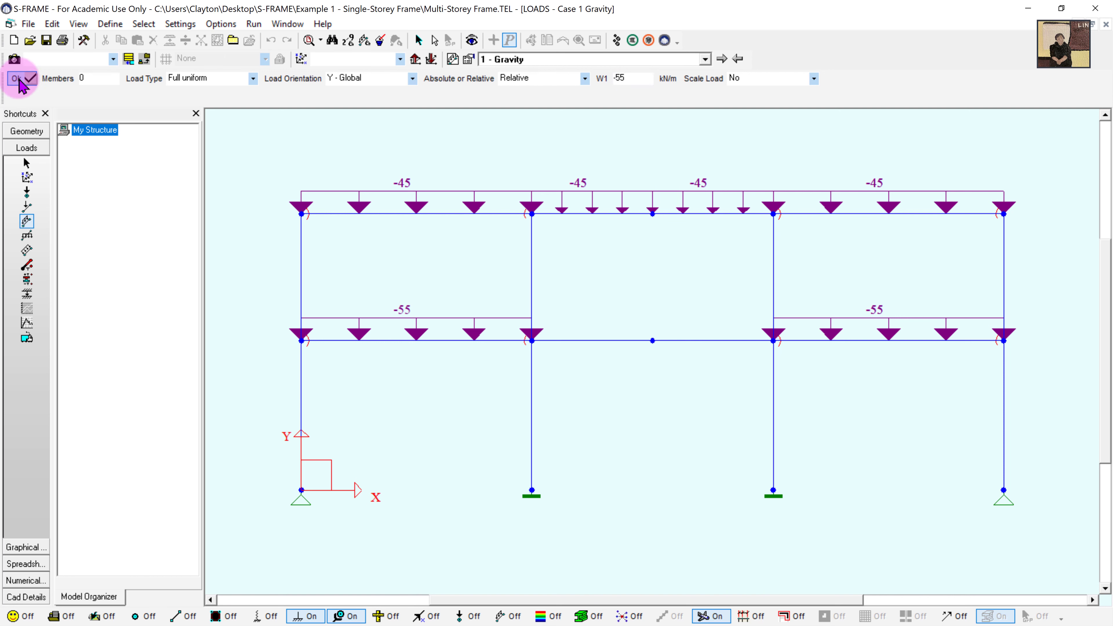
left_click(640, 341)
left_click(685, 340)
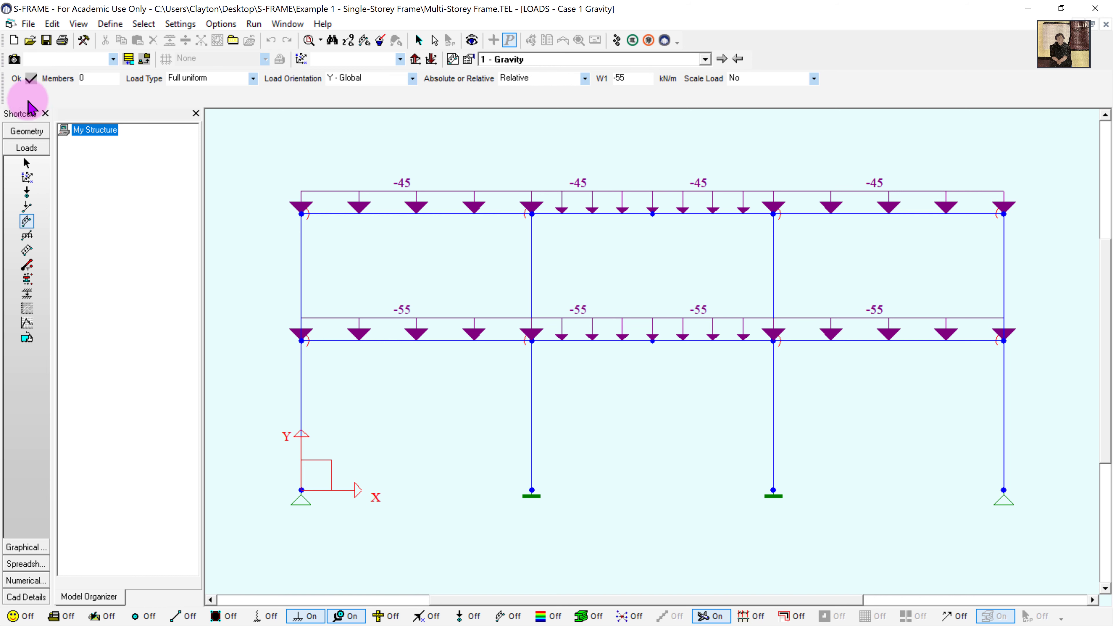
- Back in Geometry, add X-only supports at the roof and floor mid-span joints
left_click(27, 131)
left_click(27, 292)
left_click(652, 197)
left_click(653, 338)
left_click(285, 23)
left_click(306, 40)
- Run the linear static analysis and display all Case 1 support reactions, totalling 3050 kN vertical
left_click_drag(0, 180, 815, 133)
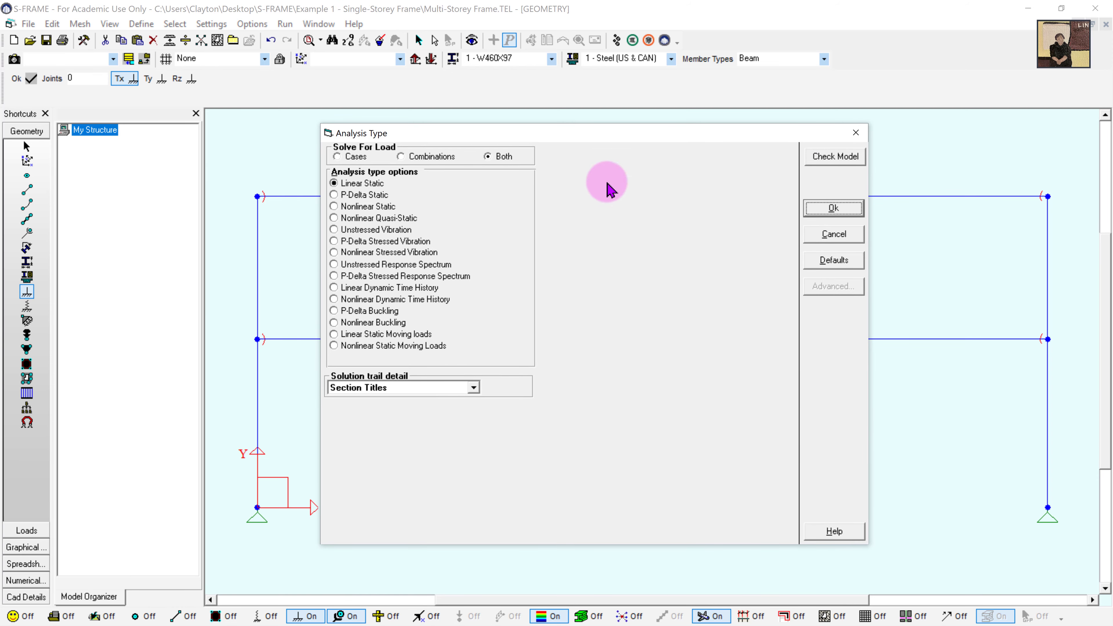
left_click(833, 207)
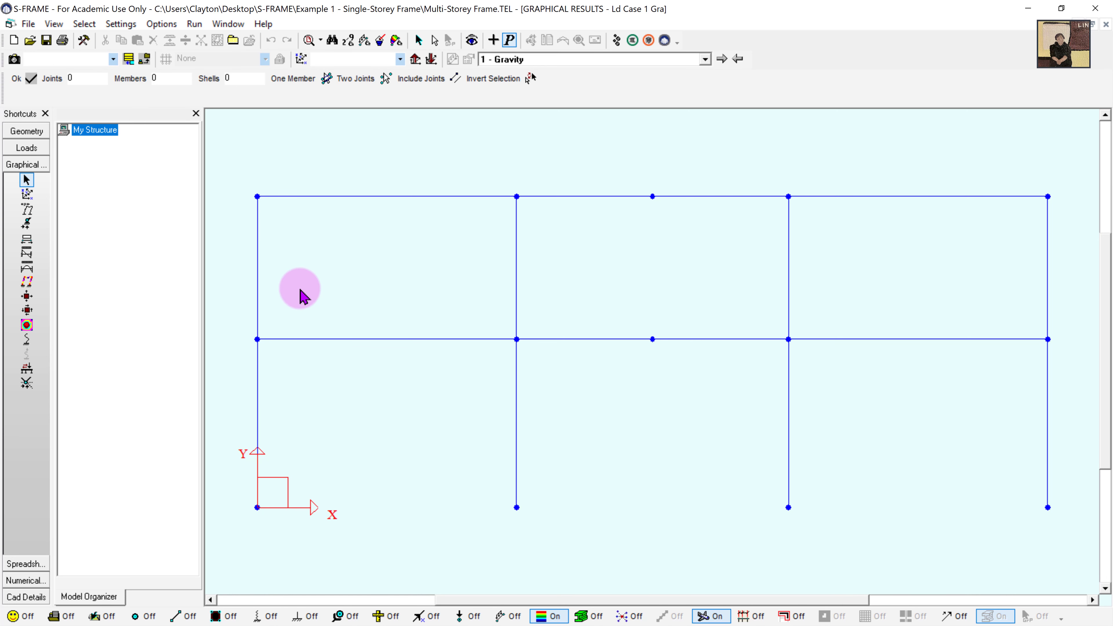
left_click(26, 223)
left_click(460, 78)
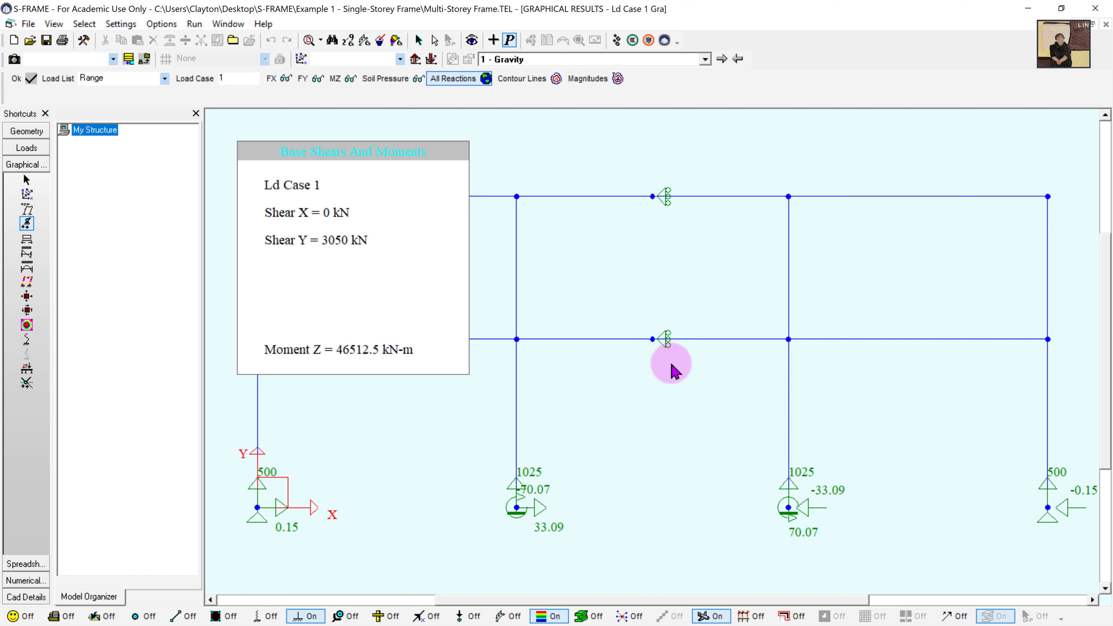
- Plot the upper interior column's Case 1 bending moments, from 293.26 to -267.34 kN-m
left_click(27, 267)
left_click(788, 267)
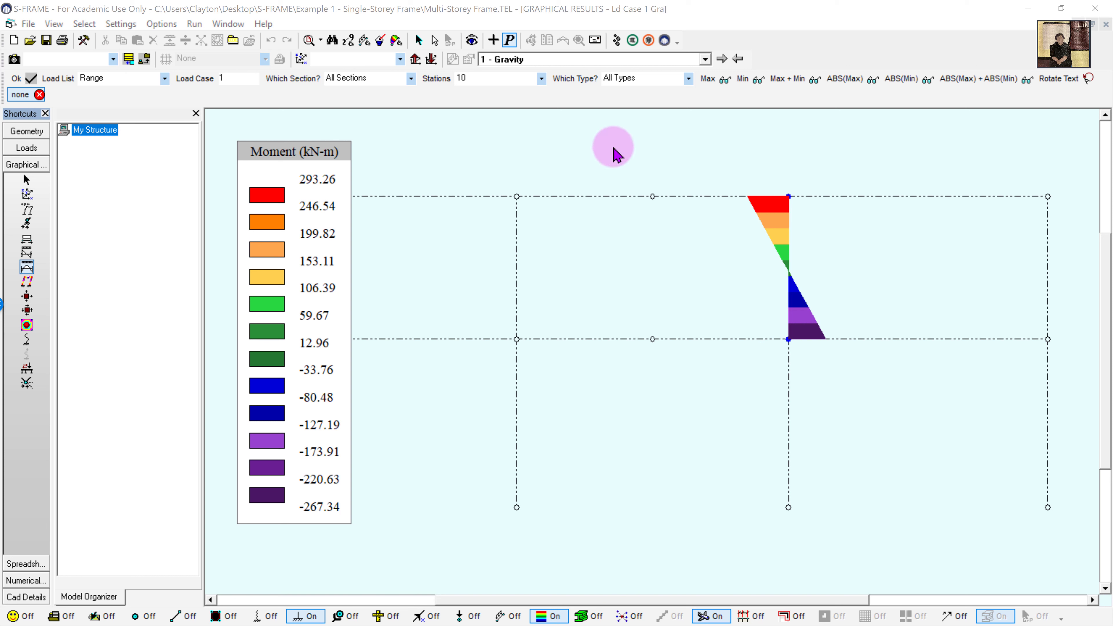
- Review the lower interior column's axial force and bending moment diagrams
left_click(431, 58)
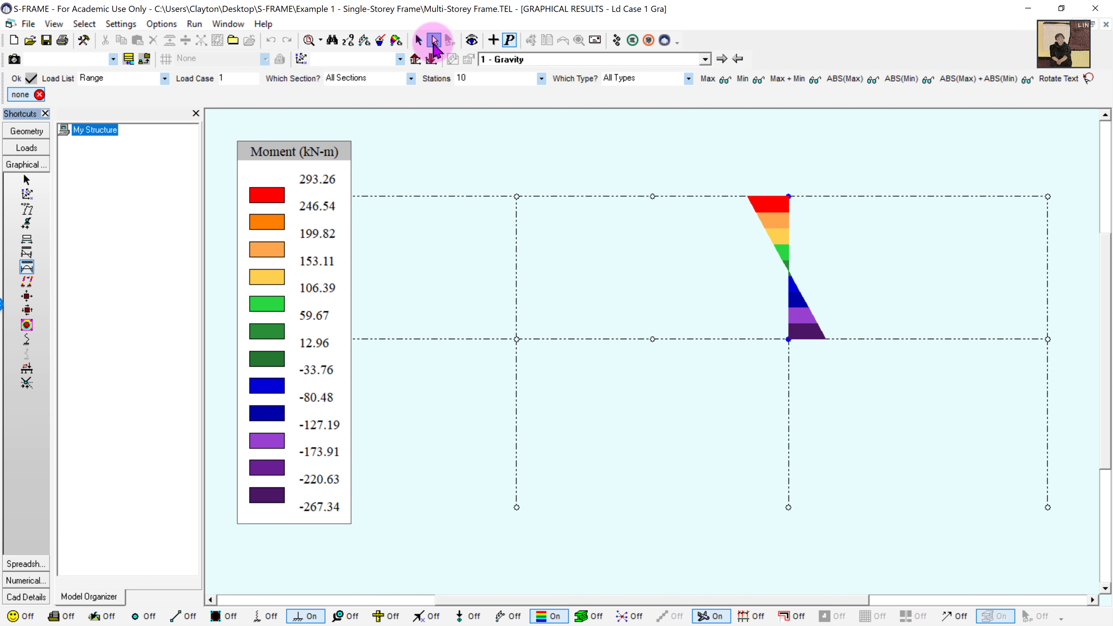
left_click(27, 185)
left_click(788, 423)
left_click(27, 238)
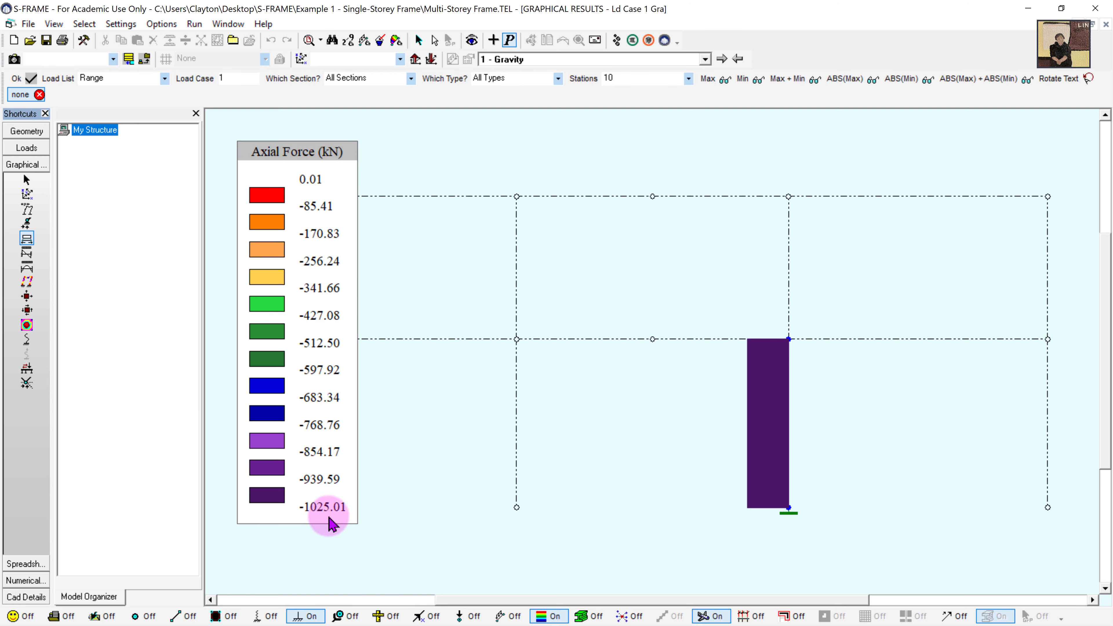
left_click(28, 268)
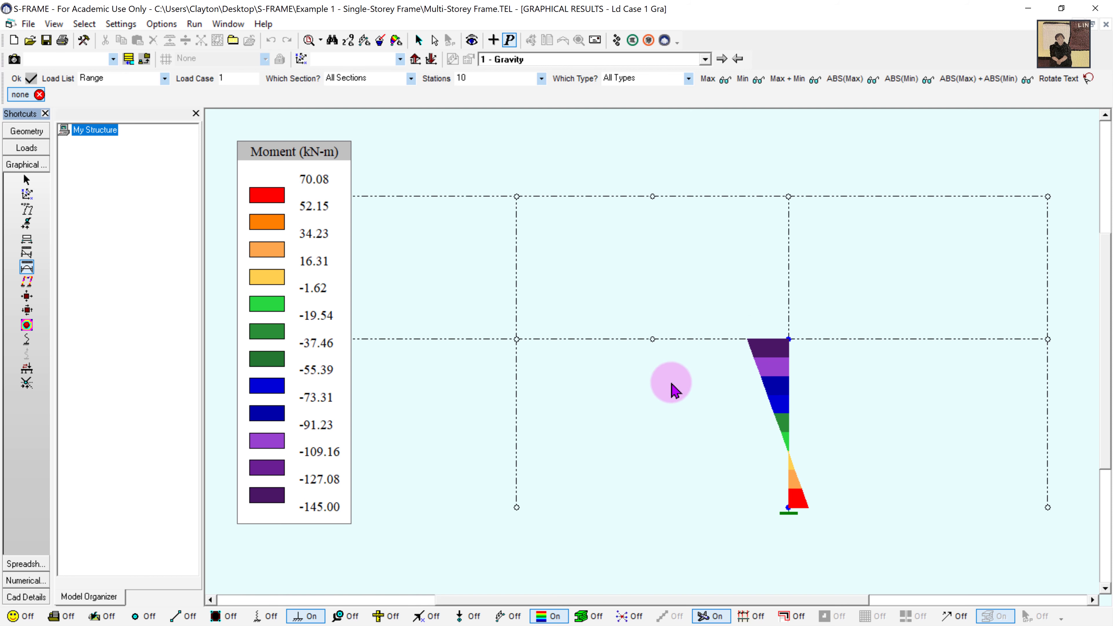
- Remove the mid-span joint X restraints and begin defining load case 2
left_click(26, 131)
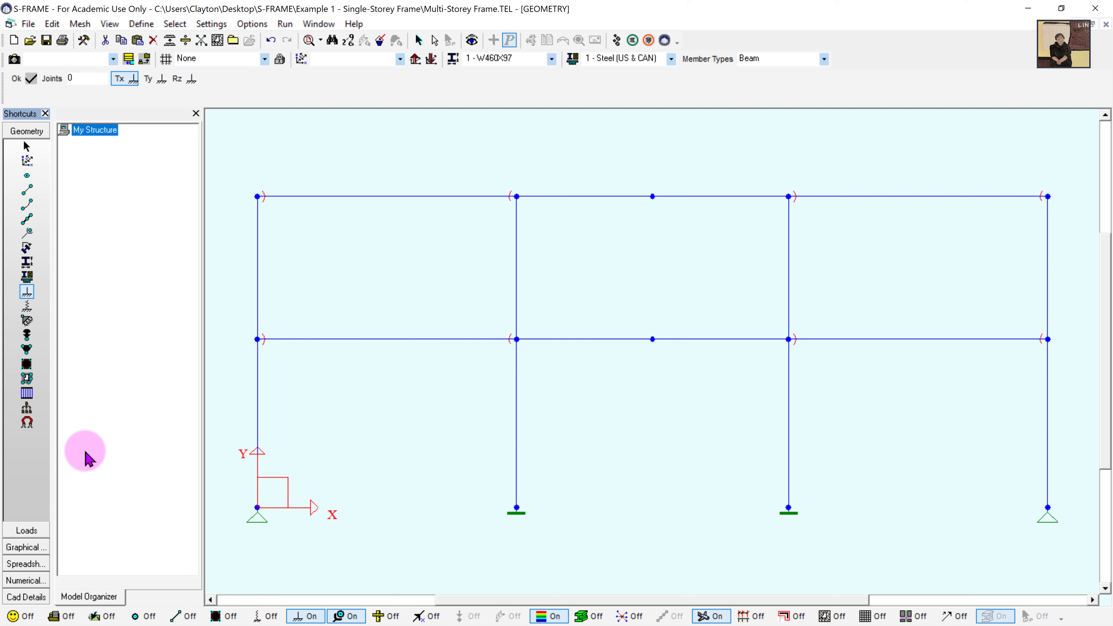
left_click(28, 531)
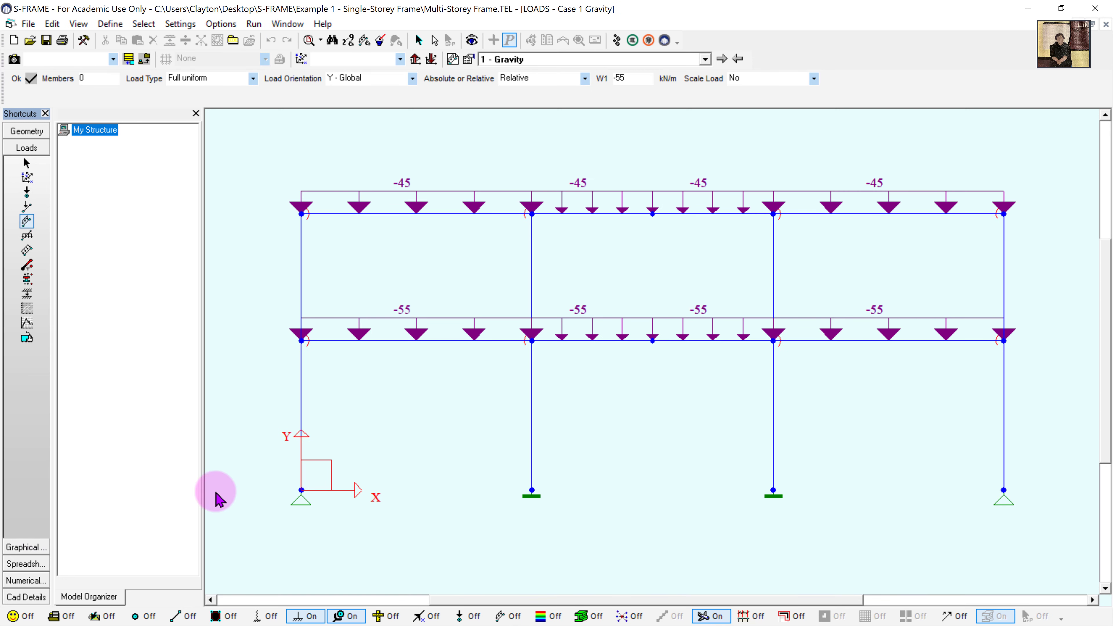
left_click(452, 59)
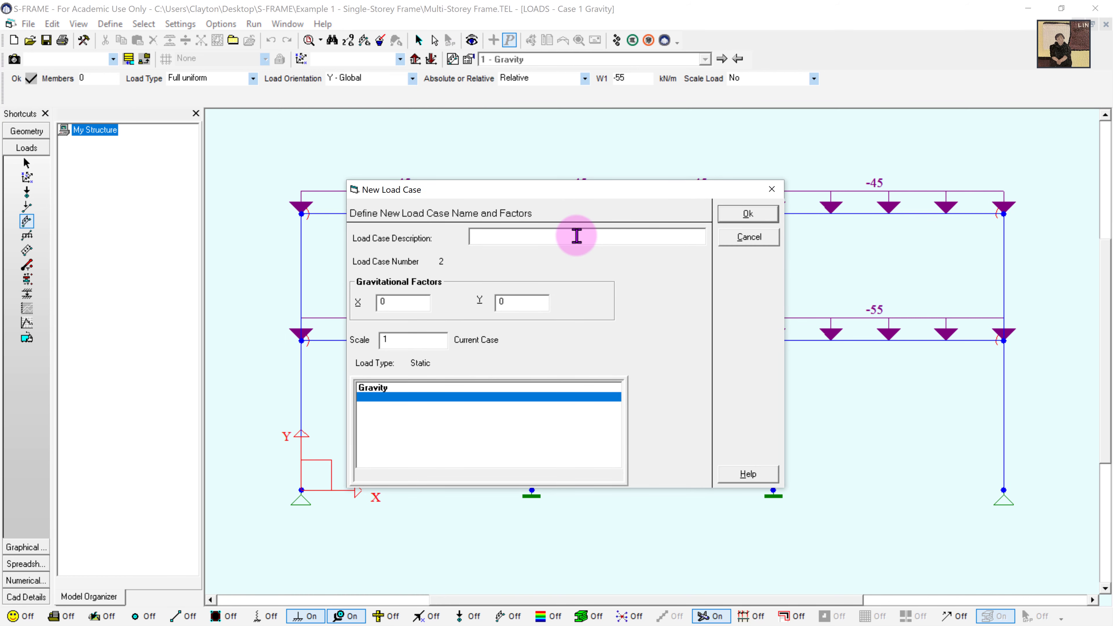
- Create load case 2 described as 'Translational' and zoom out slightly on the frame
type("Translational")
left_click(740, 216)
scroll(878, 311, "down", 1)
middle_click_drag(878, 310, 785, 307)
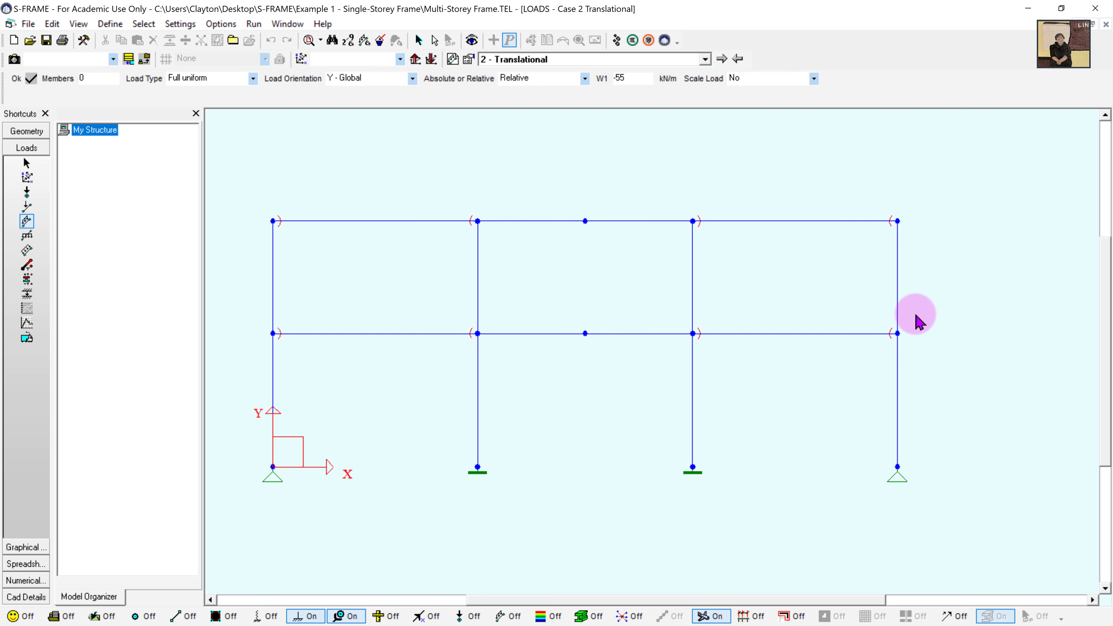
- Apply a -21.9 kN X-direction joint load to the top-right joint
left_click(27, 193)
left_click(236, 79)
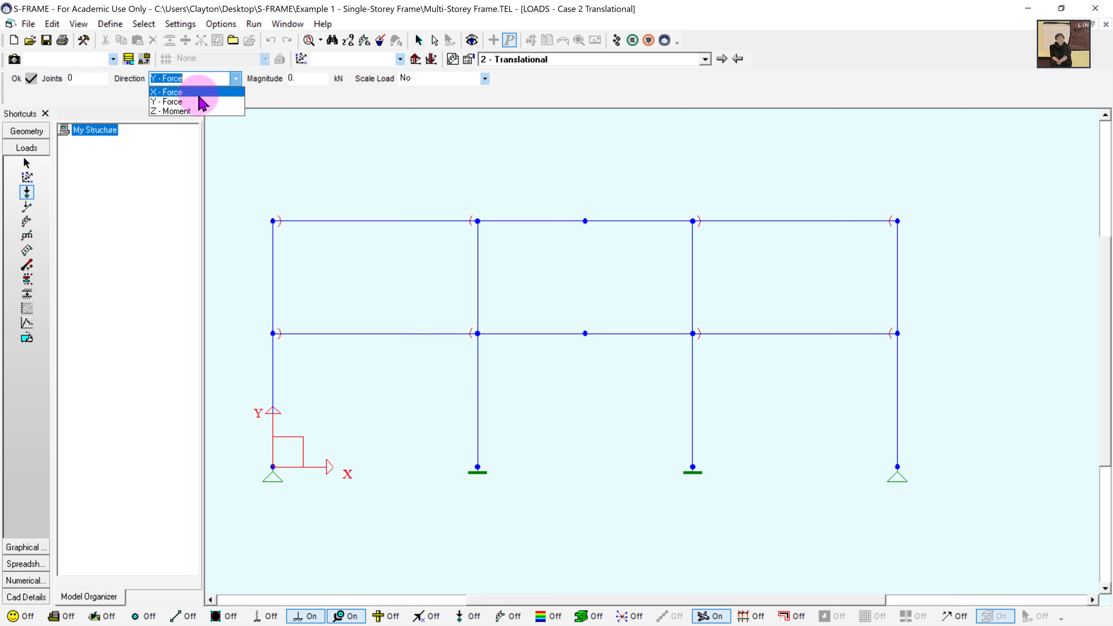
left_click(210, 93)
left_click(305, 82)
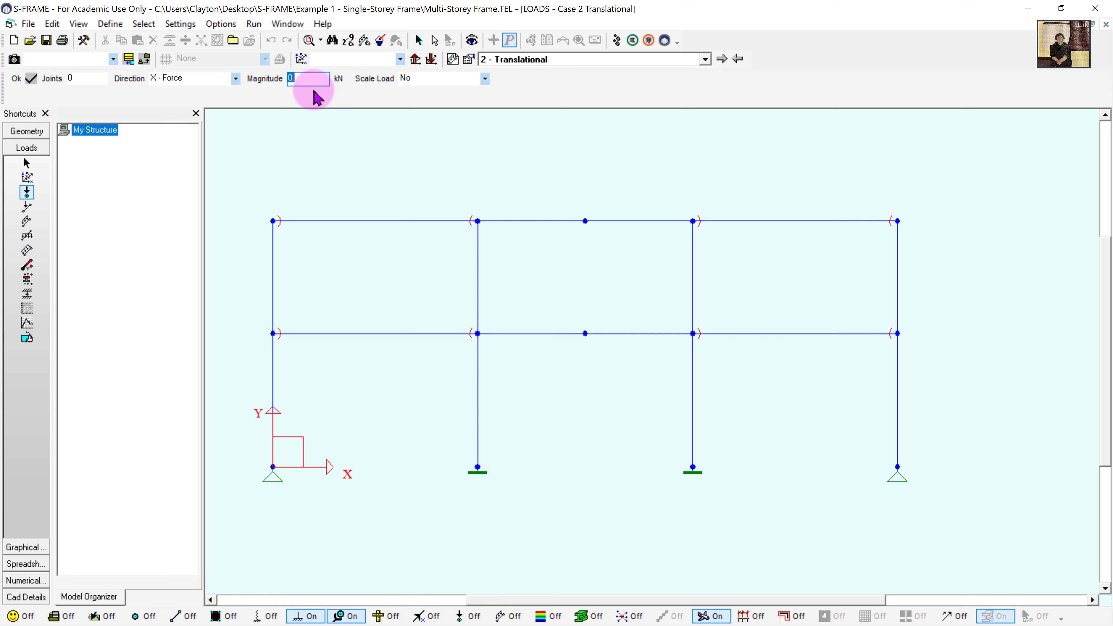
type("-")
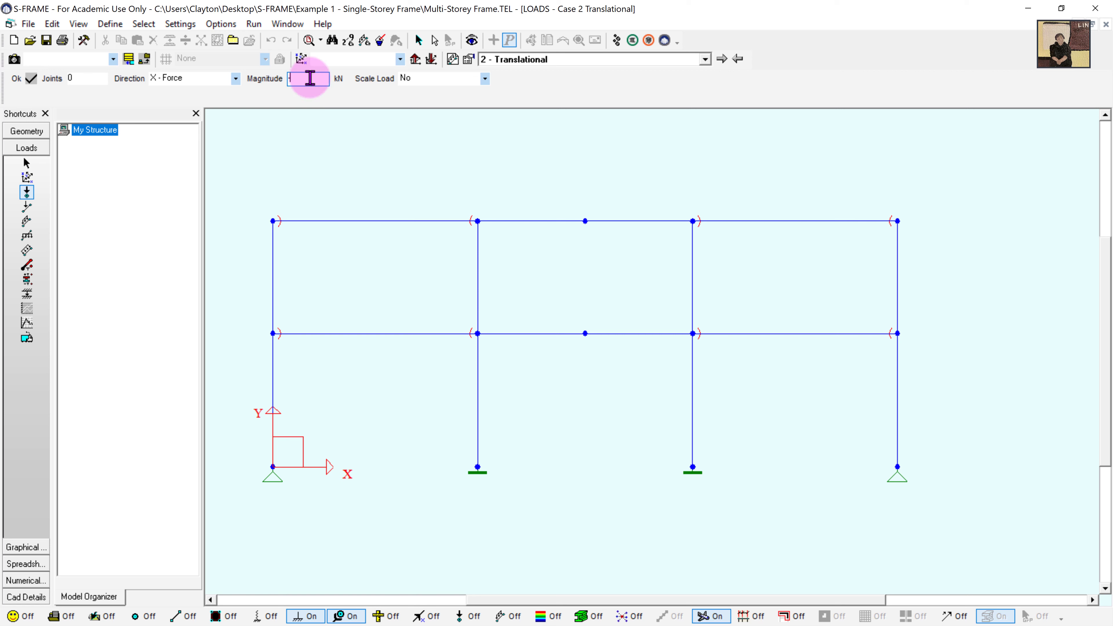
type("21.9")
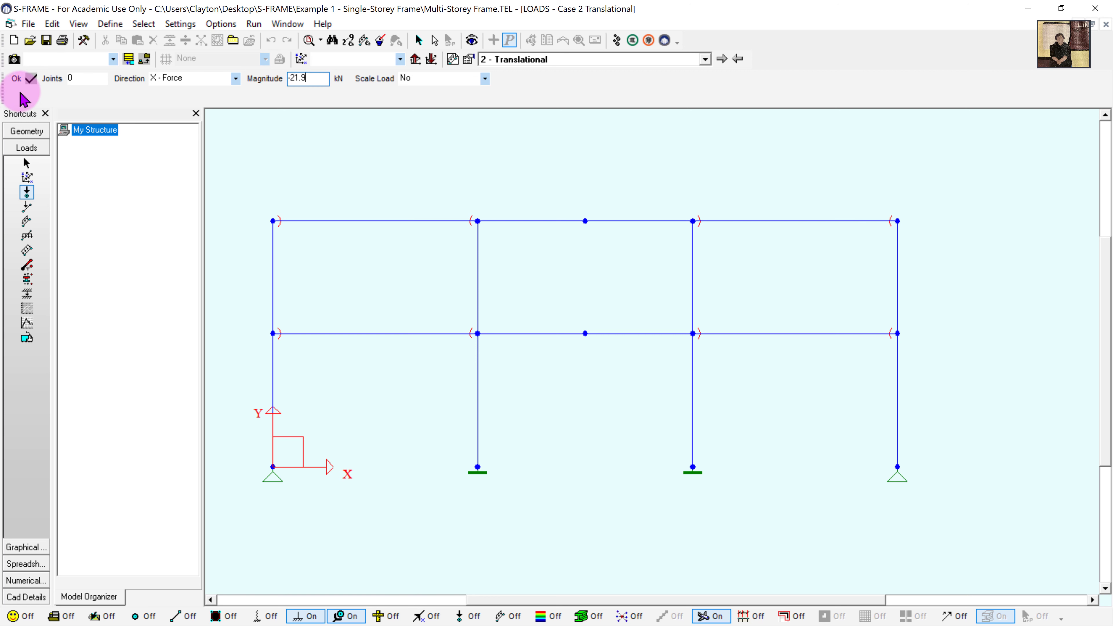
left_click(20, 81)
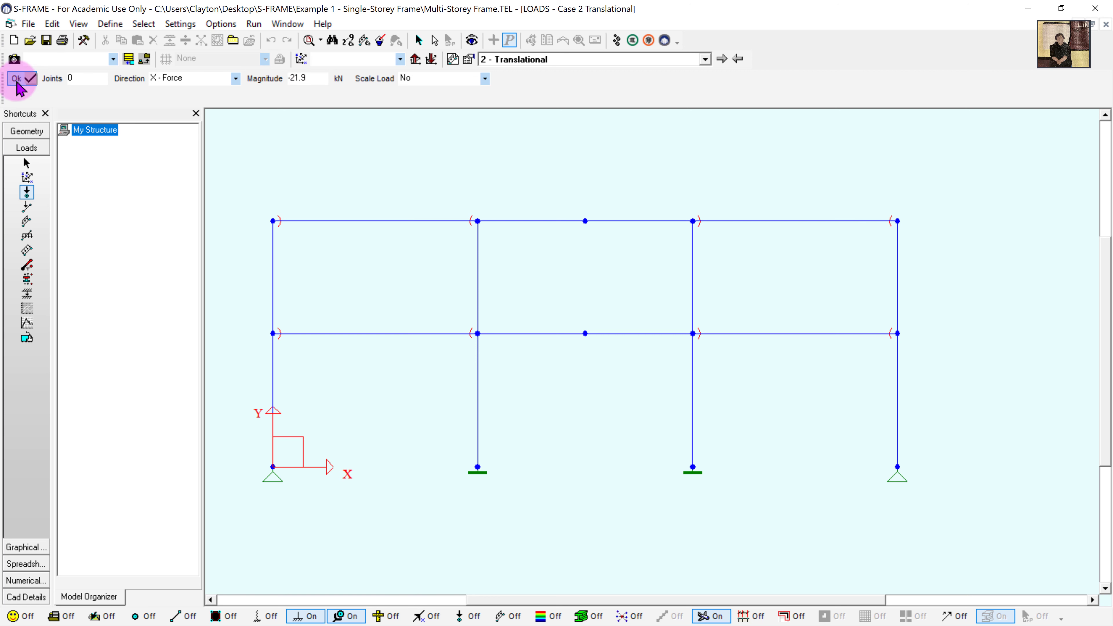
left_click(899, 223)
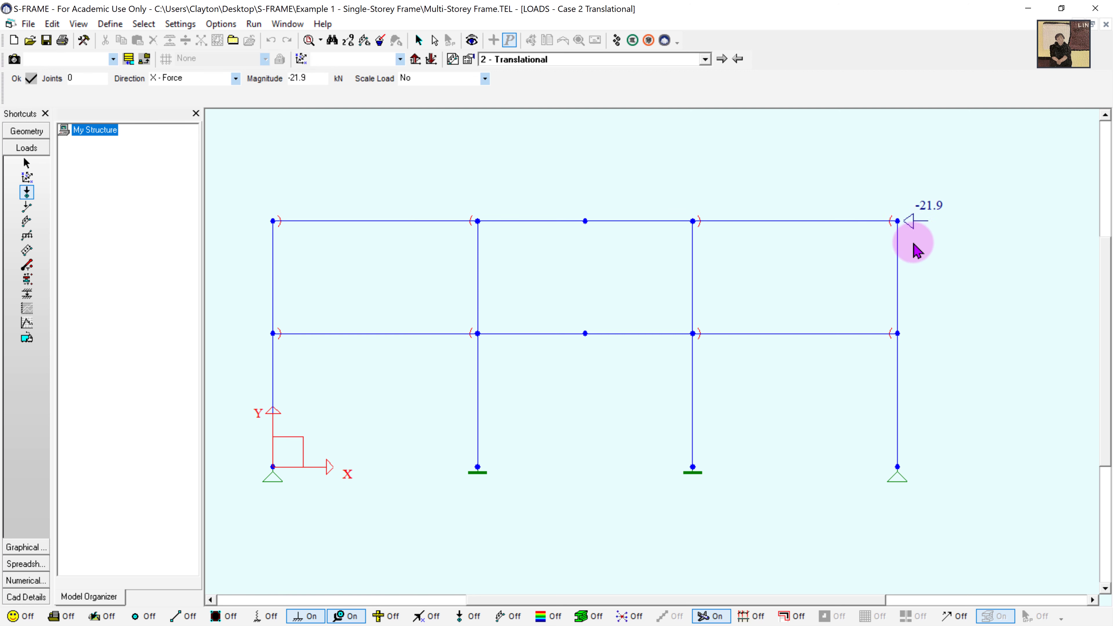
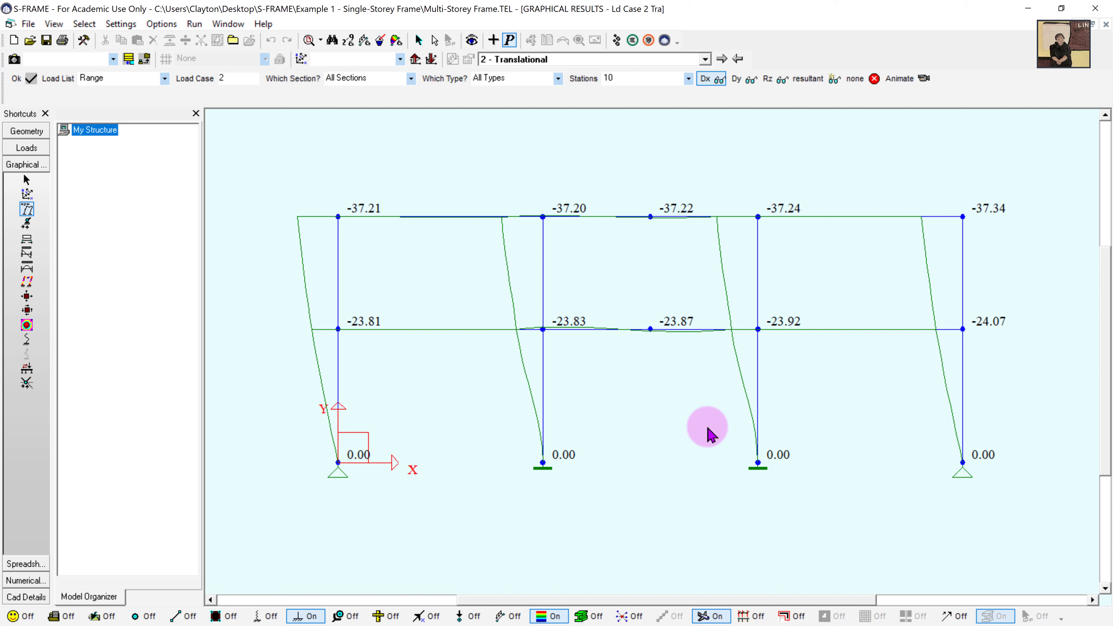
- Create load case 3 with the description 'Total' from the Loads workspace
left_click(27, 148)
left_click(452, 59)
left_click(534, 219)
type("Total")
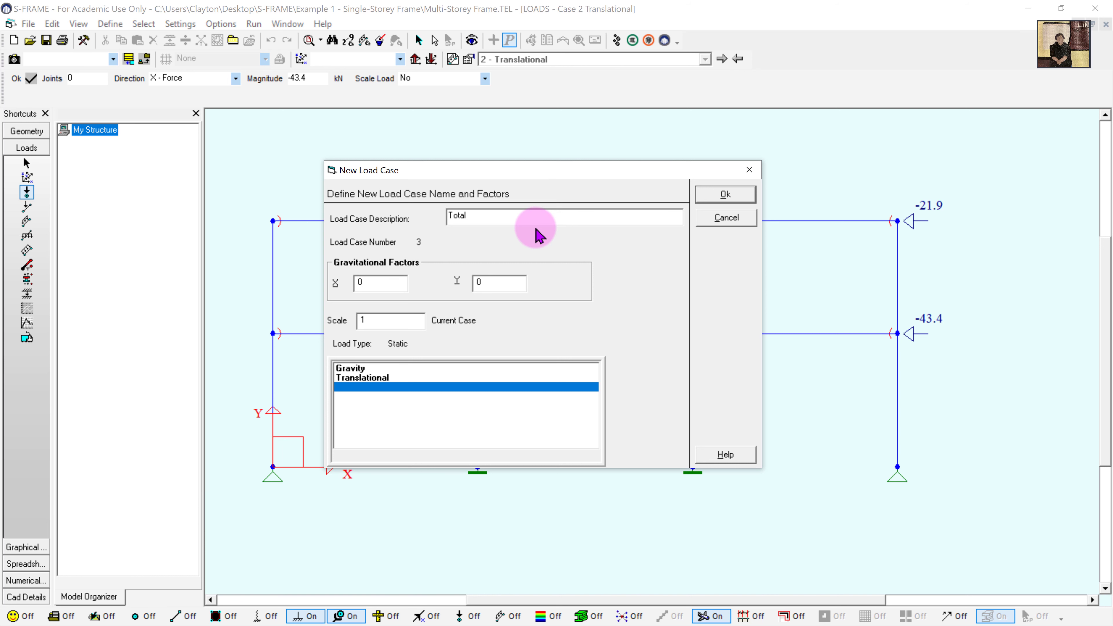
left_click(725, 195)
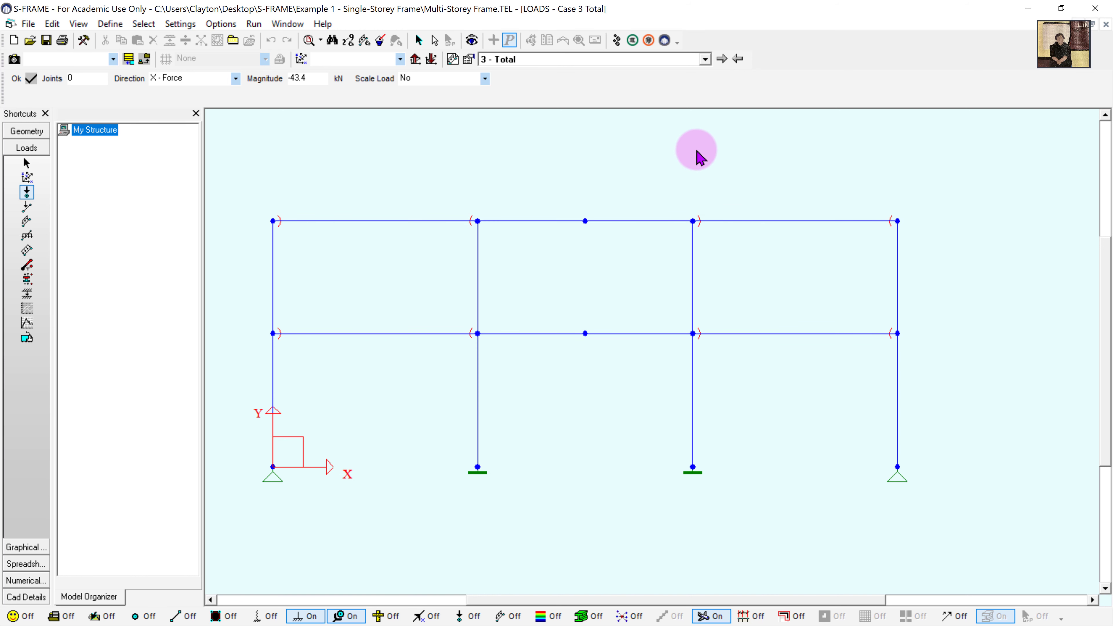
- Apply -43.4 kN and -21.9 kN X-direction joint loads to the lower and upper right joints
left_click(897, 333)
double_click(298, 77)
type("-21.9")
left_click(897, 221)
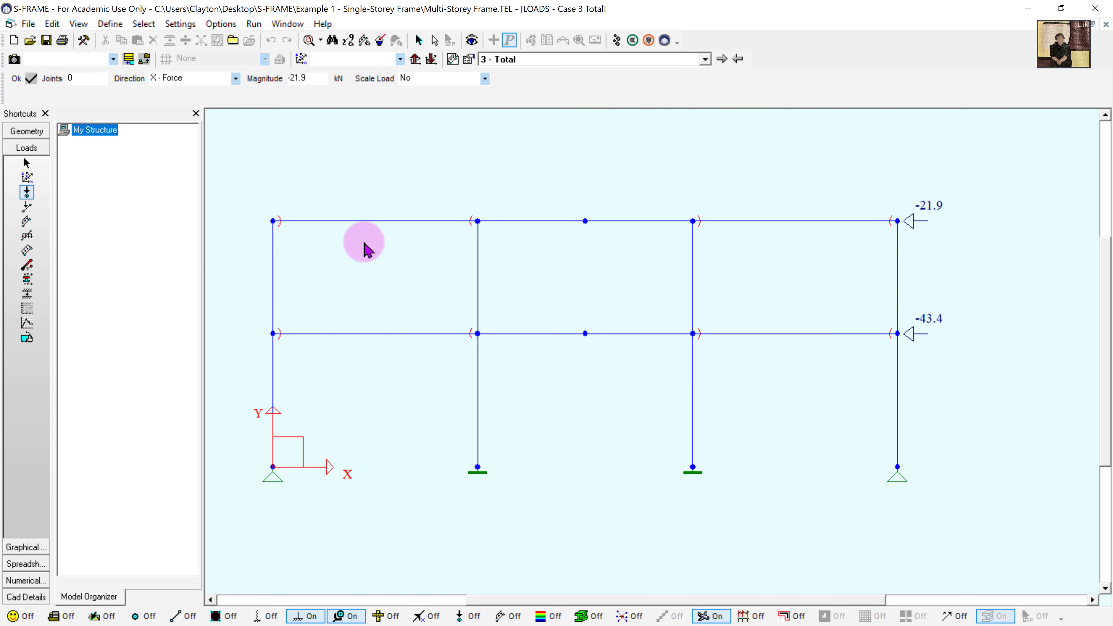
- Apply a -55 kN/m full uniform member load to the lower-floor beams
left_click(26, 221)
double_click(631, 78)
type("-55")
left_click(375, 334)
left_click(531, 334)
left_click(639, 333)
left_click(736, 334)
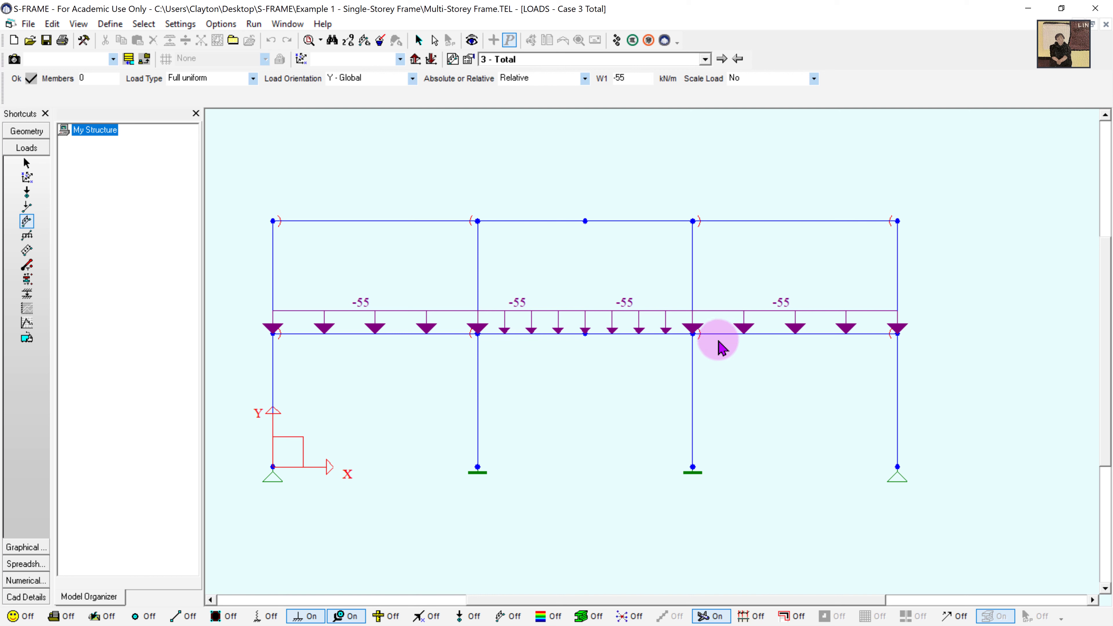
- Apply -45 kN/m uniform loads to all upper-floor beams and turn joint load display on
double_click(641, 77)
type("-45")
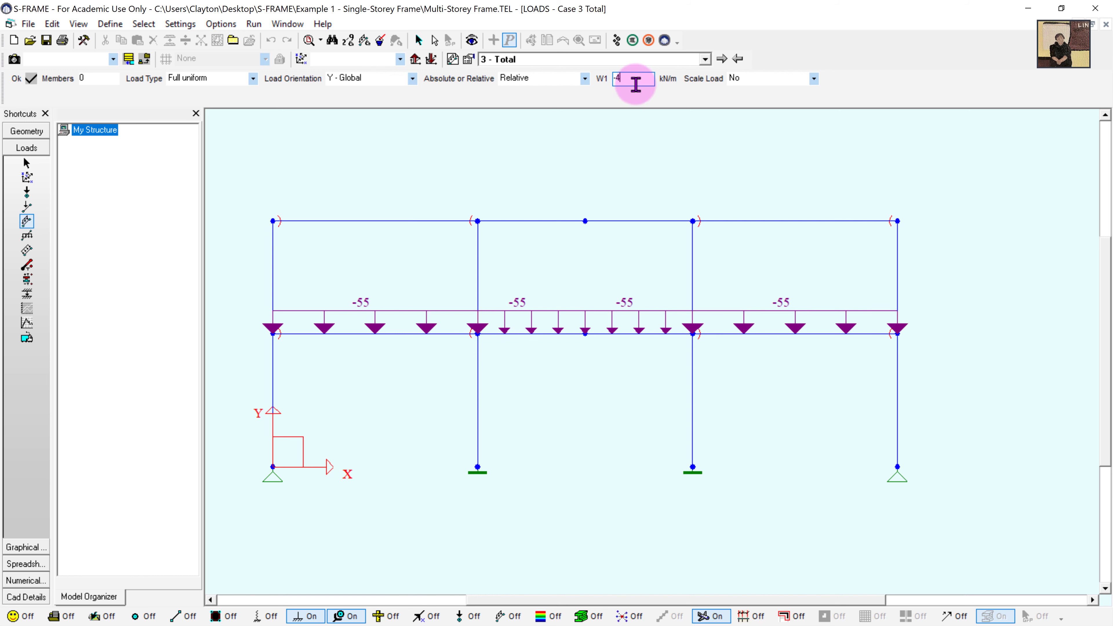
left_click(18, 86)
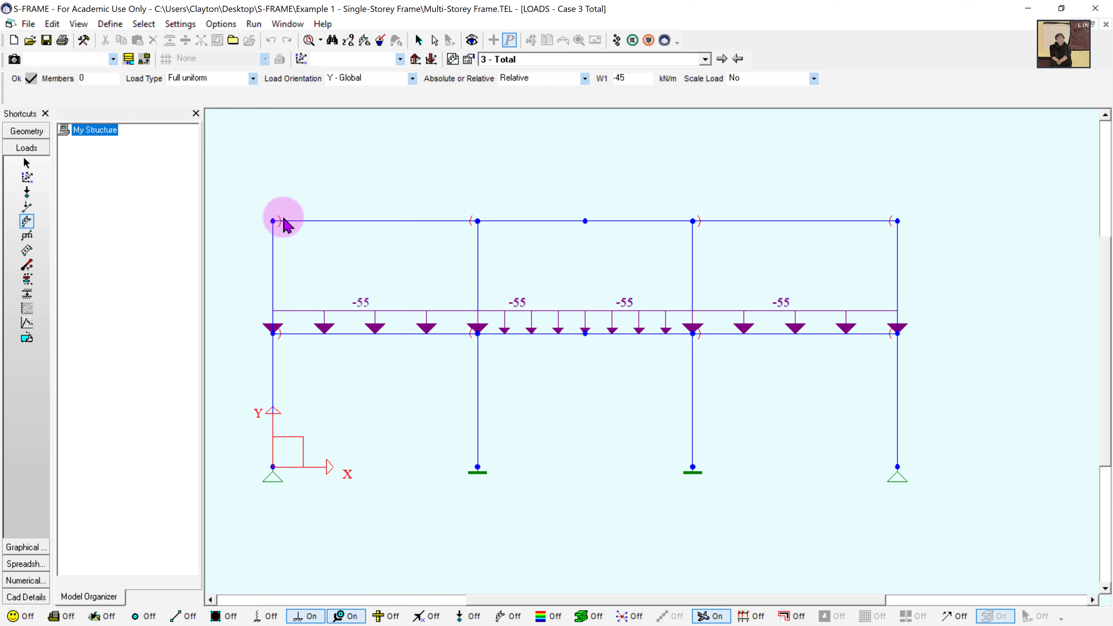
left_click_drag(254, 202, 918, 240)
left_click(469, 618)
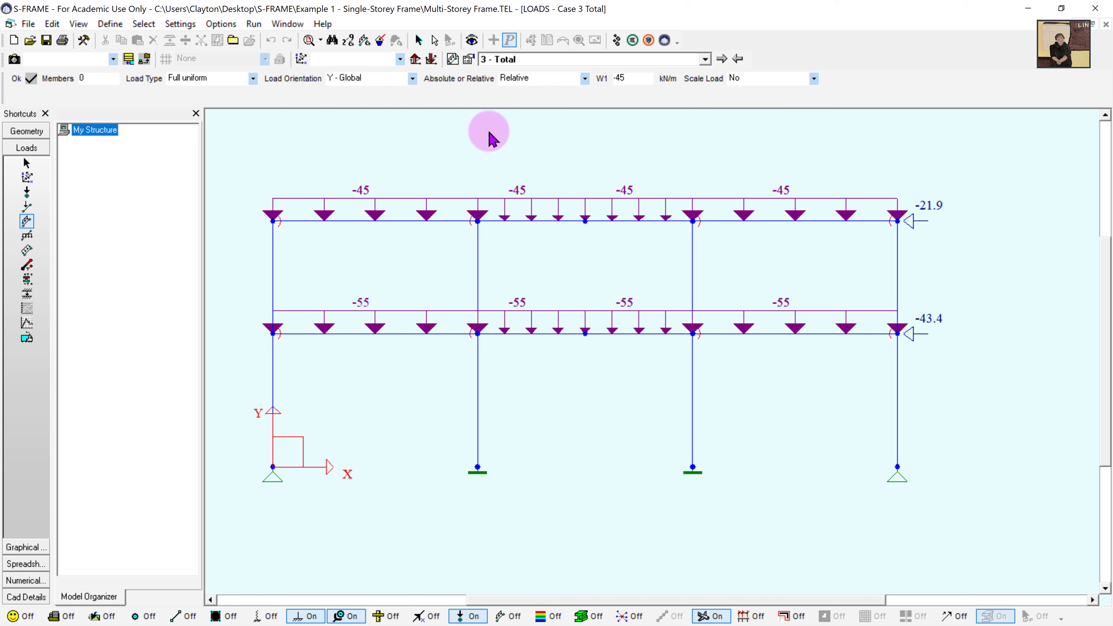
- Run a linear static analysis of the frame with Both kept selected
left_click(616, 40)
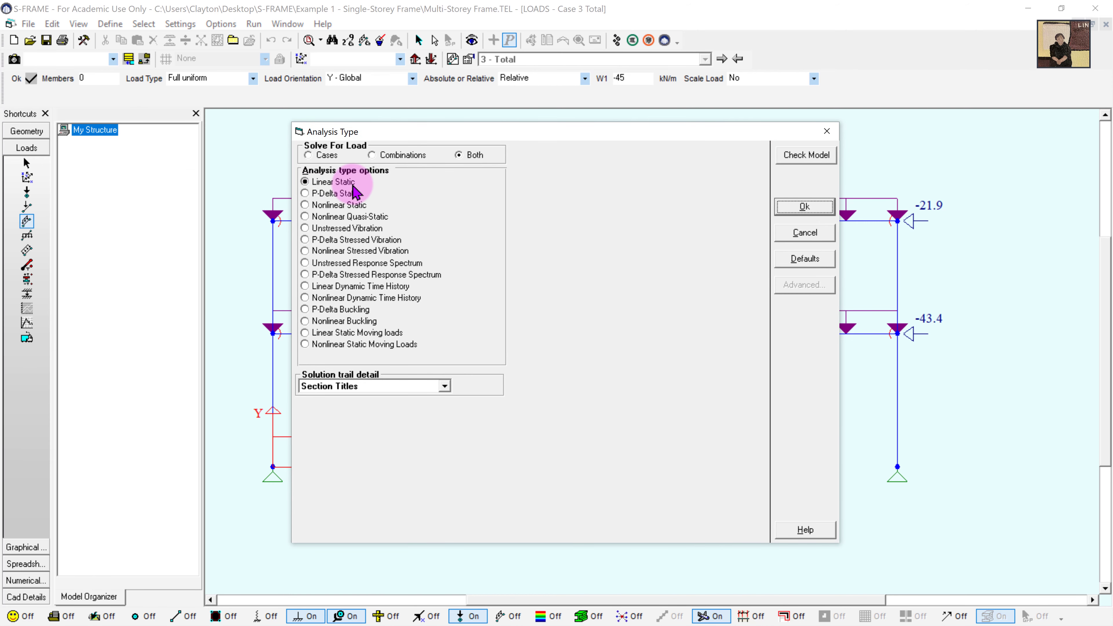
left_click(812, 212)
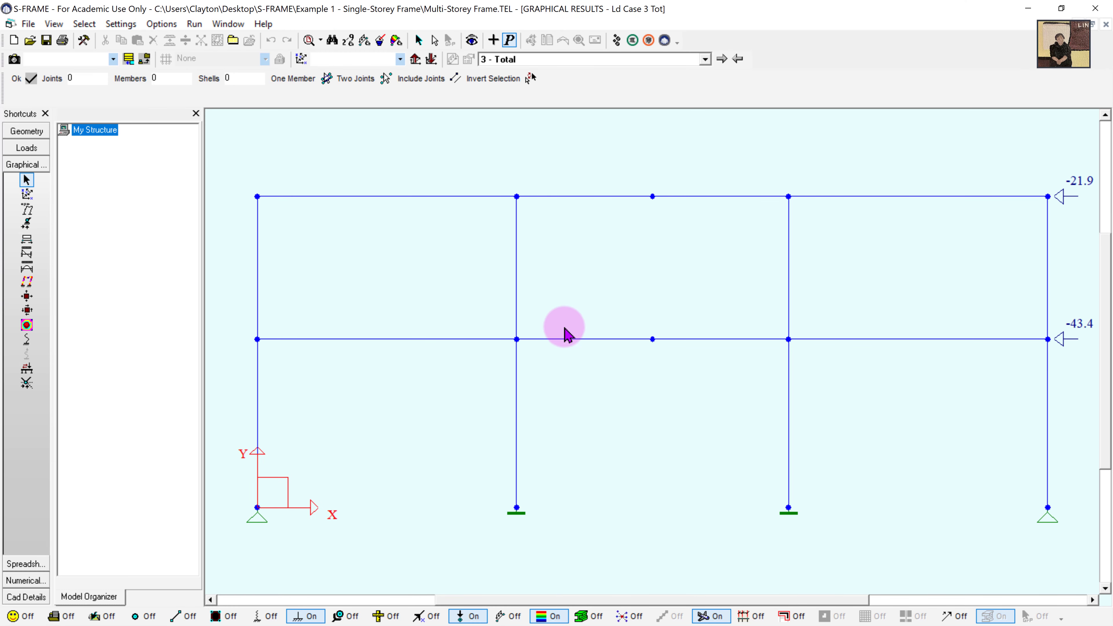
- Display the Total case deflected shape, shear force diagram and bending moment diagram
scroll(585, 329, "down", 2)
left_click(27, 209)
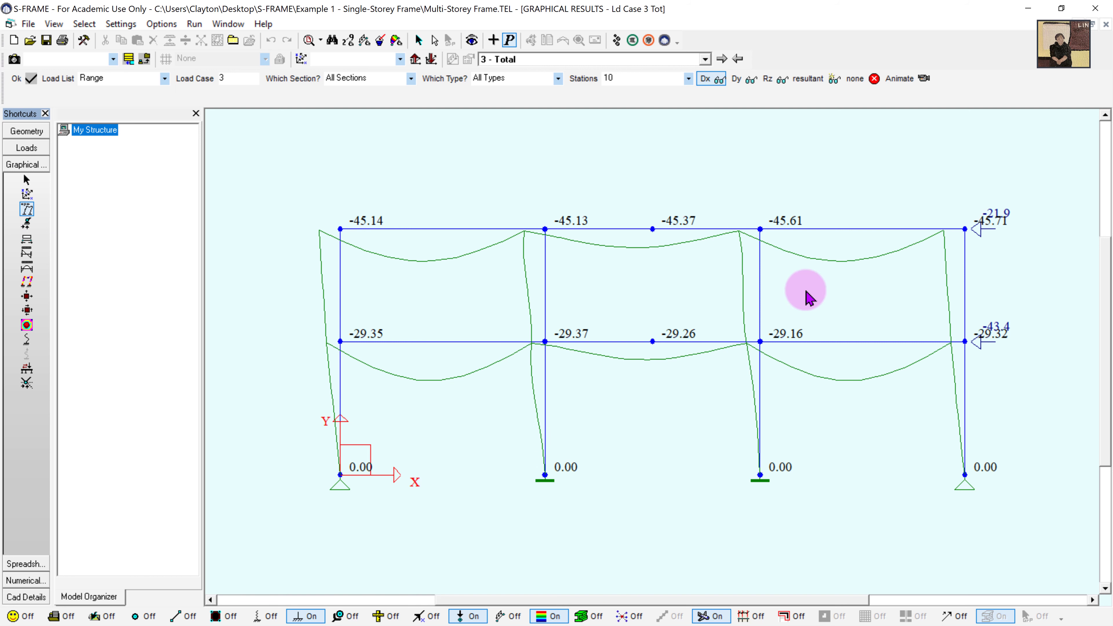
left_click(26, 254)
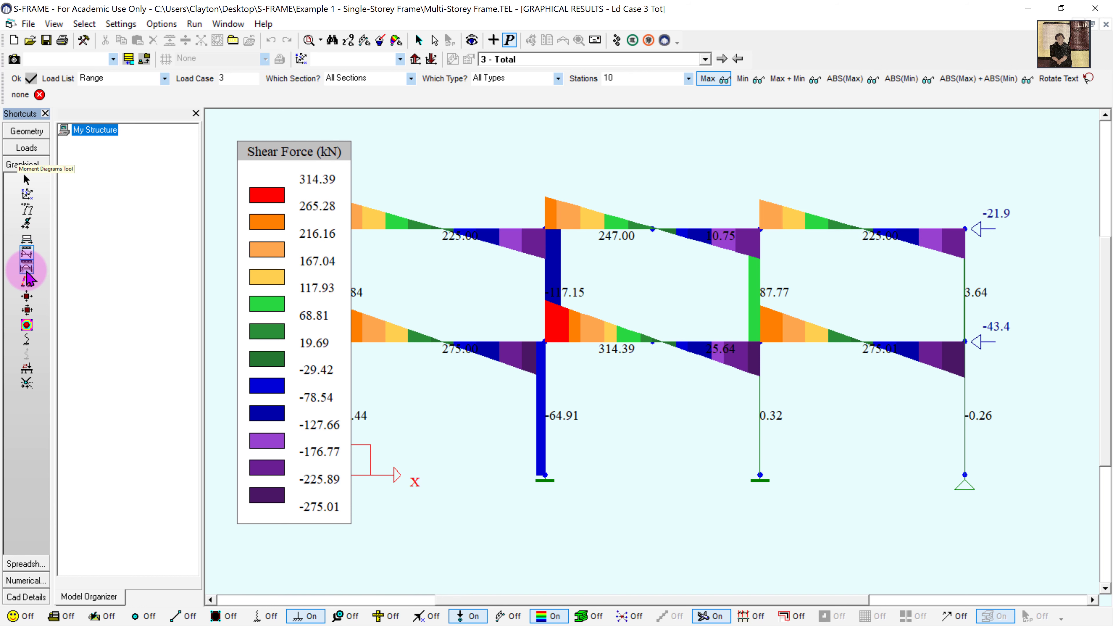
left_click(27, 268)
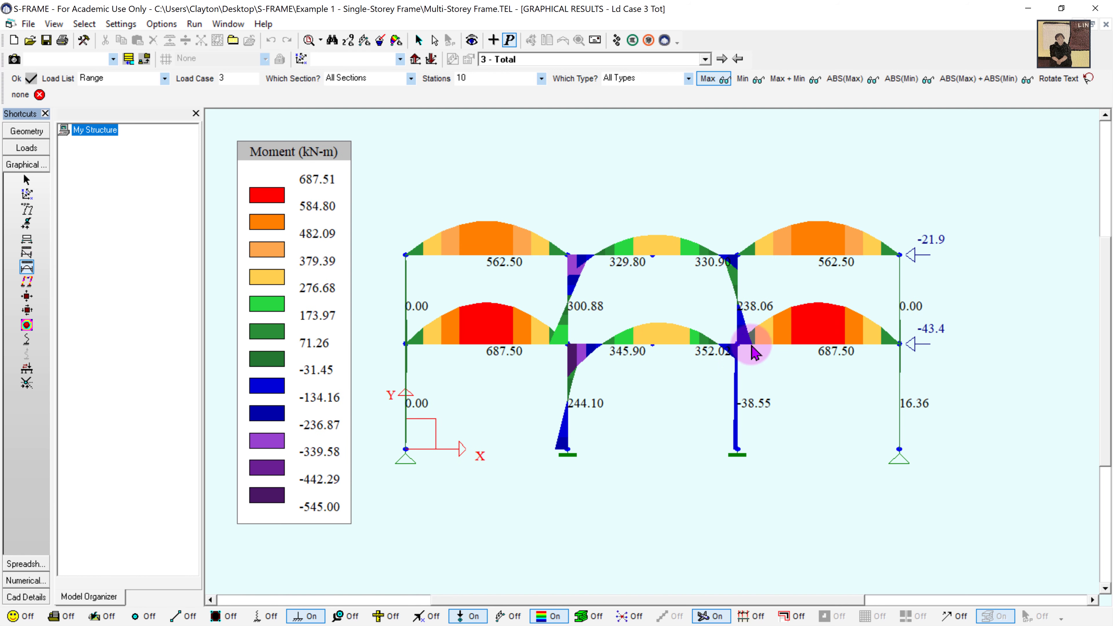
scroll(736, 329, "up", 3)
middle_click_drag(818, 336, 825, 337)
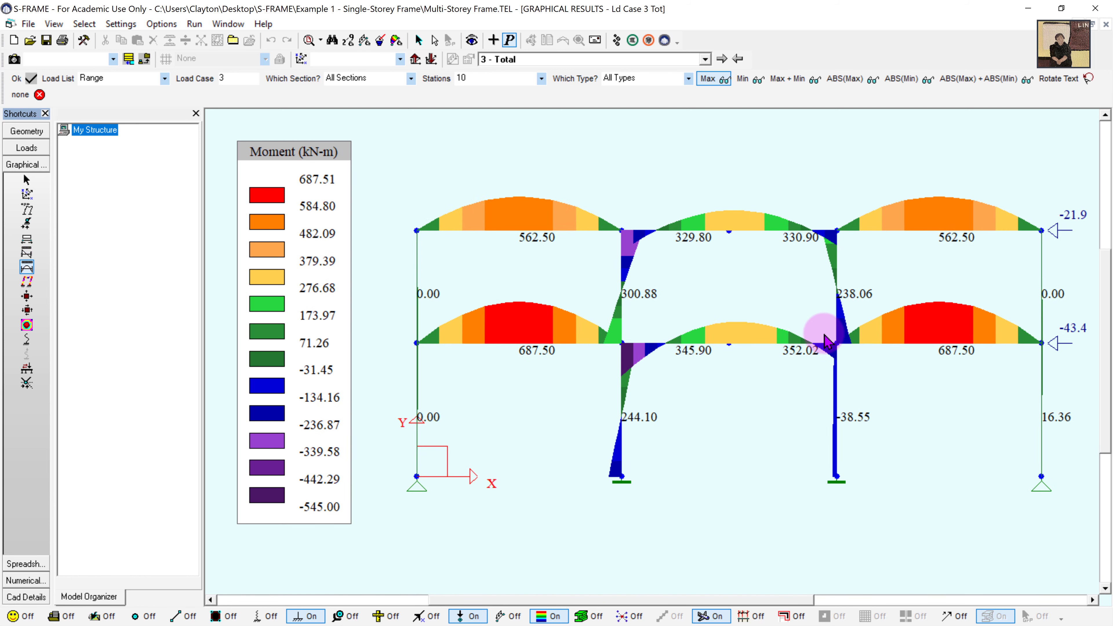
- Clear the diagram and show the moment diagram for only the right interior column
left_click(433, 40)
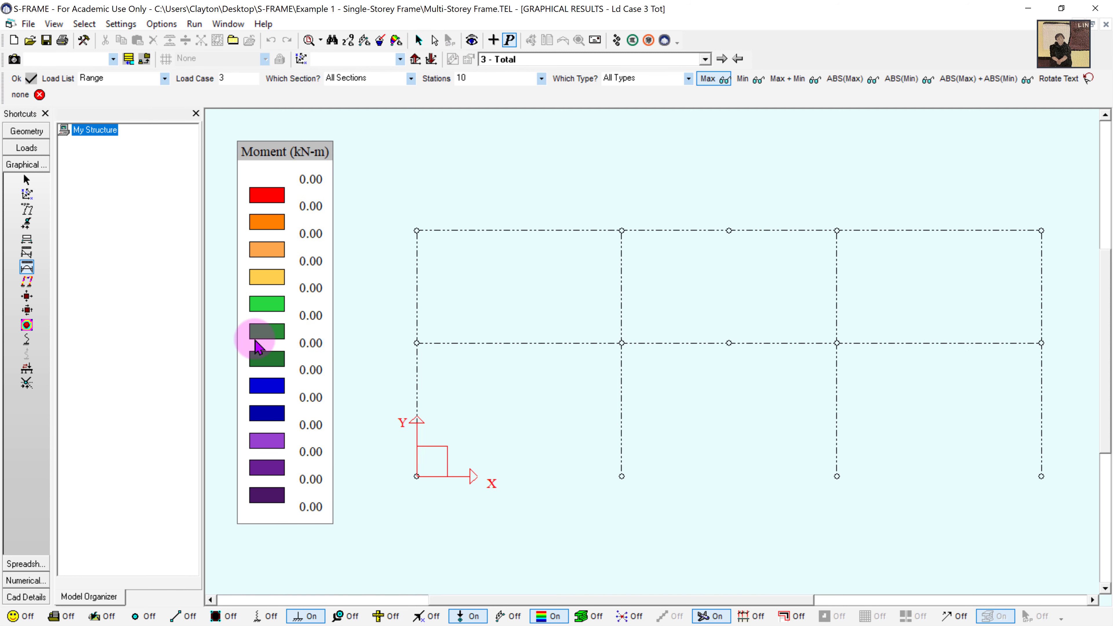
left_click(26, 180)
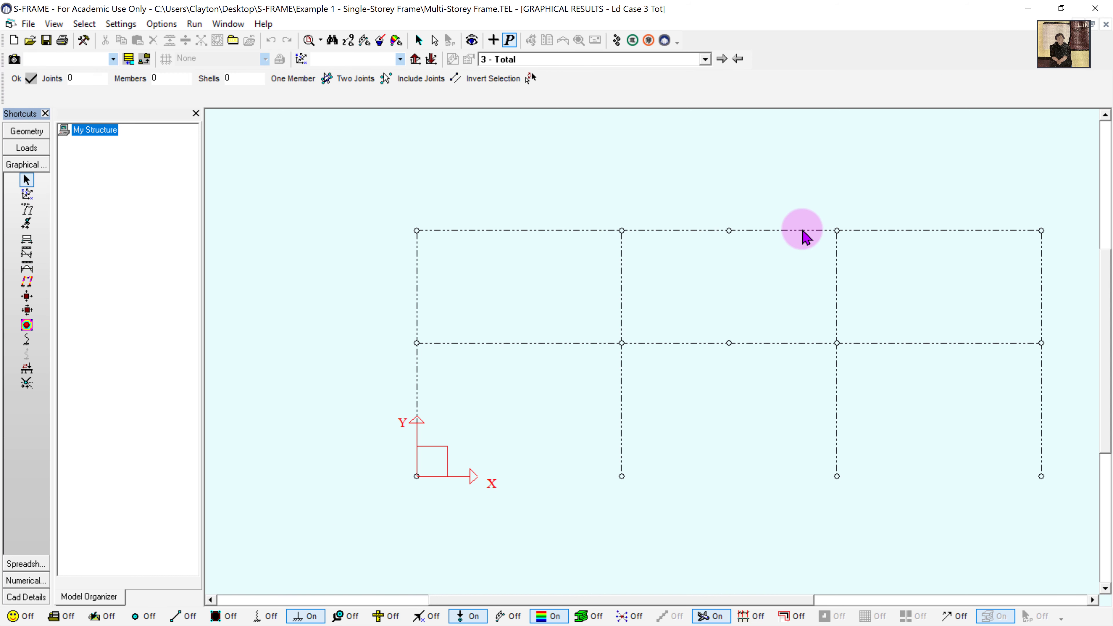
left_click_drag(805, 203, 861, 497)
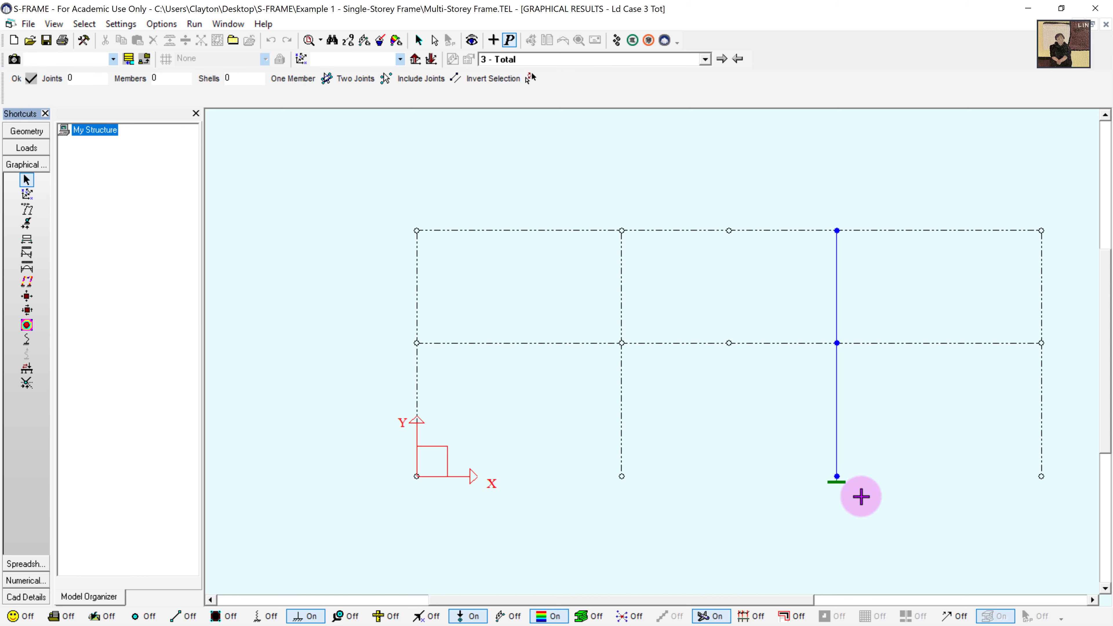
left_click(26, 268)
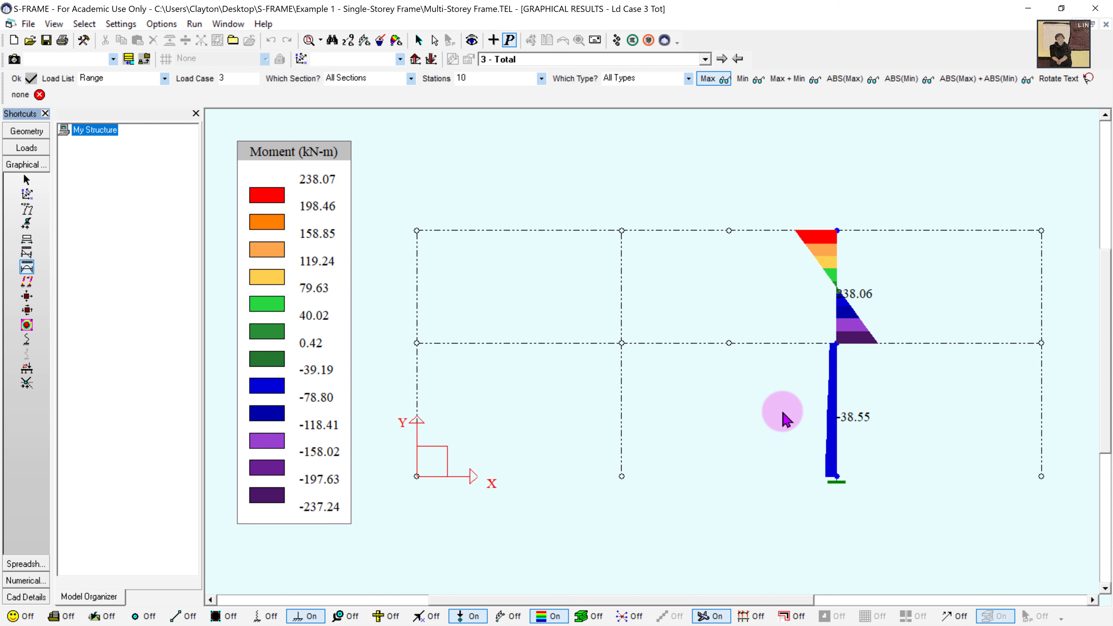